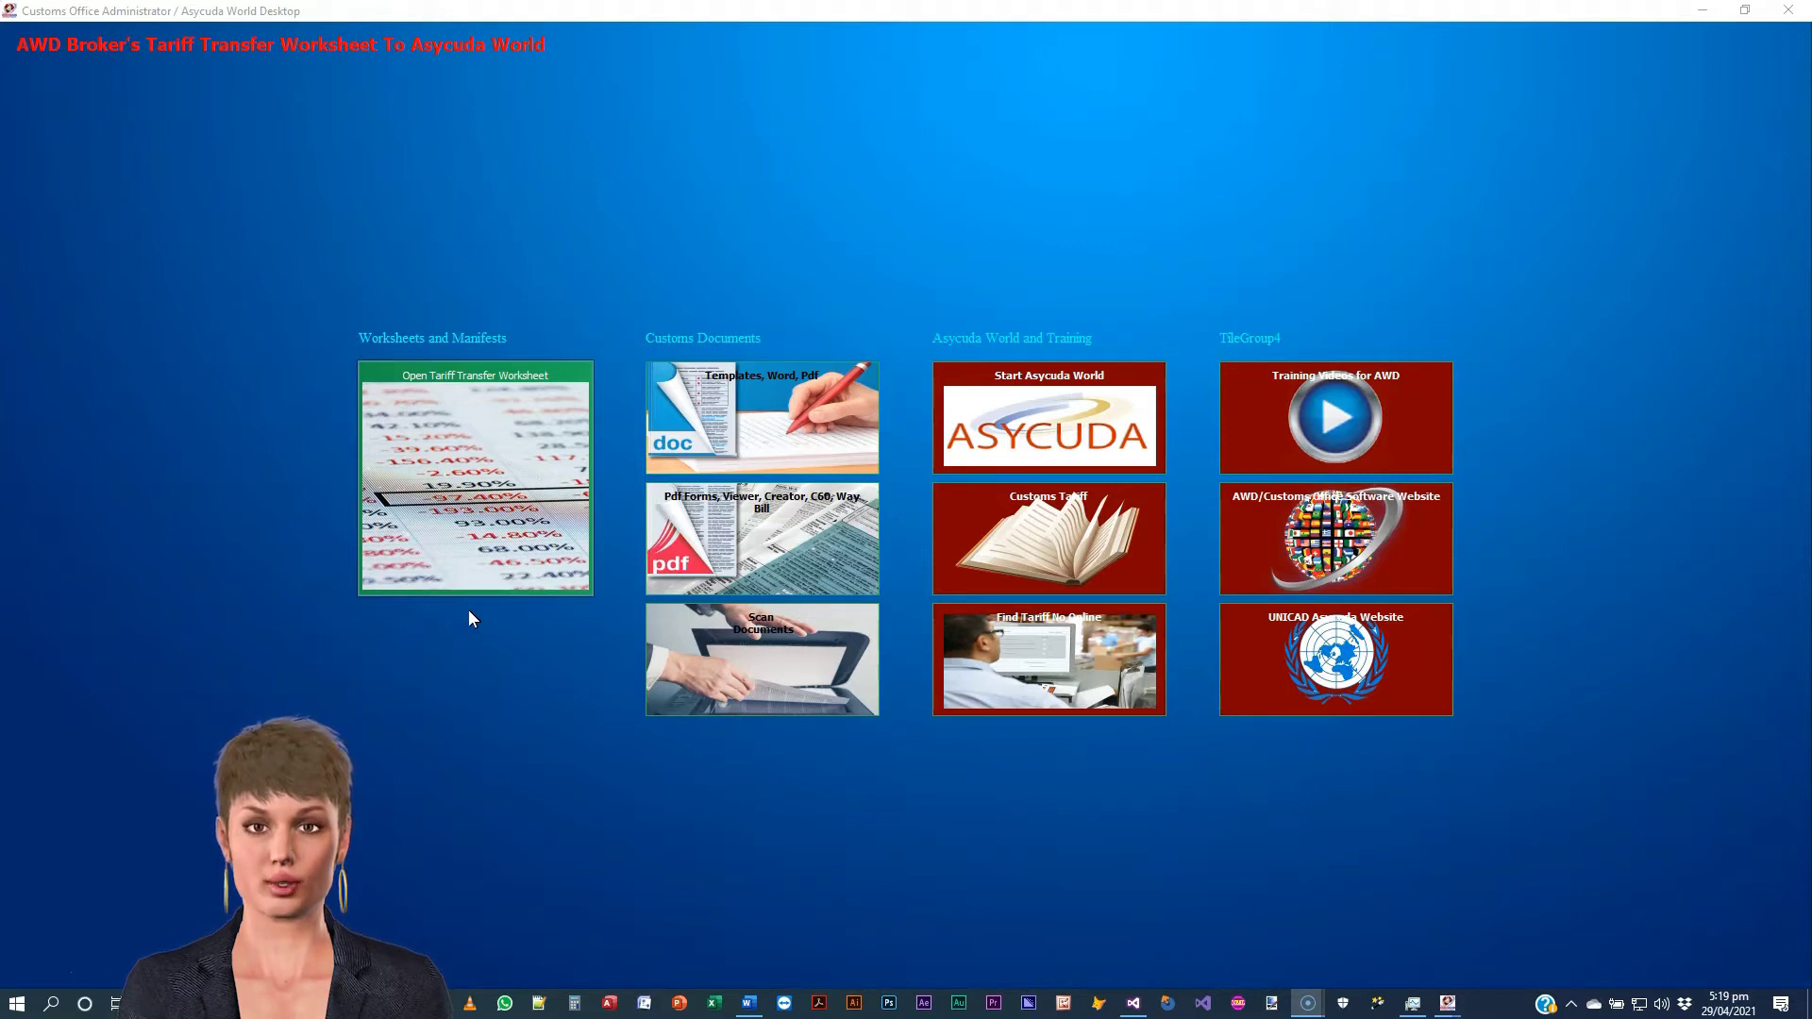
Open the Tariff Transfer Worksheet for the DHL-BB manifest dated 04-29-2021
left_click(475, 459)
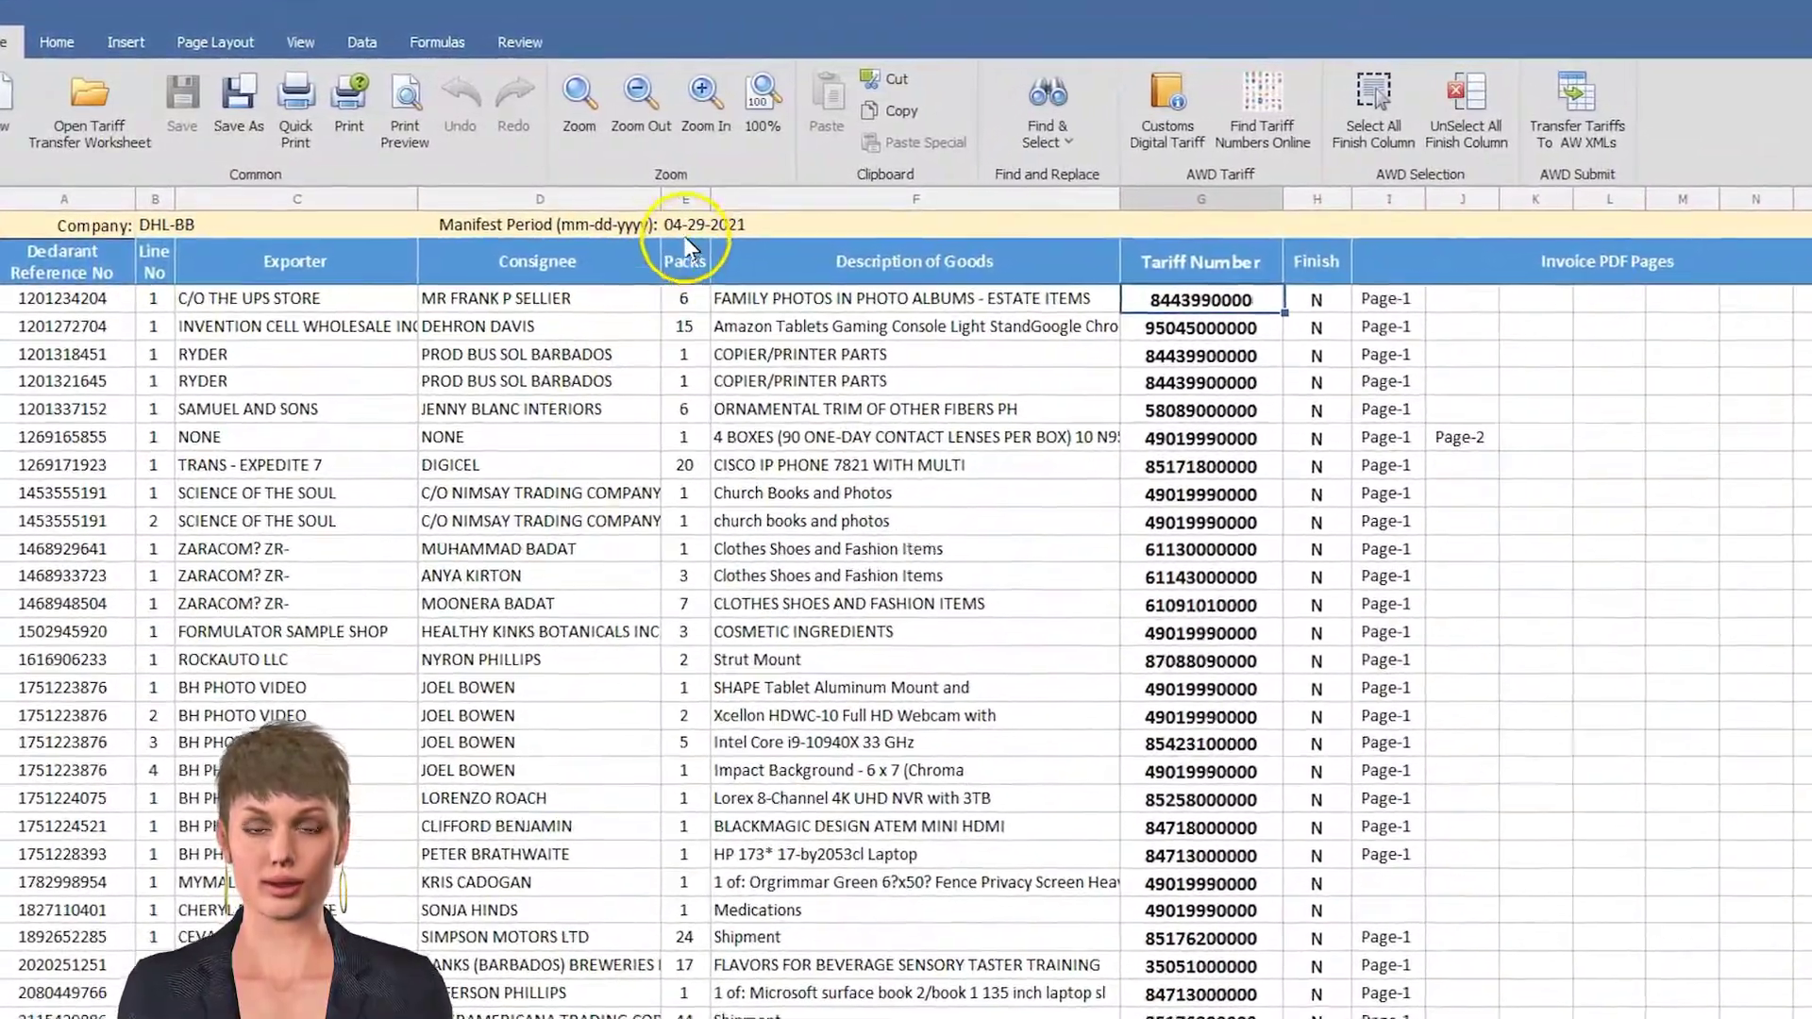
left_click(687, 234)
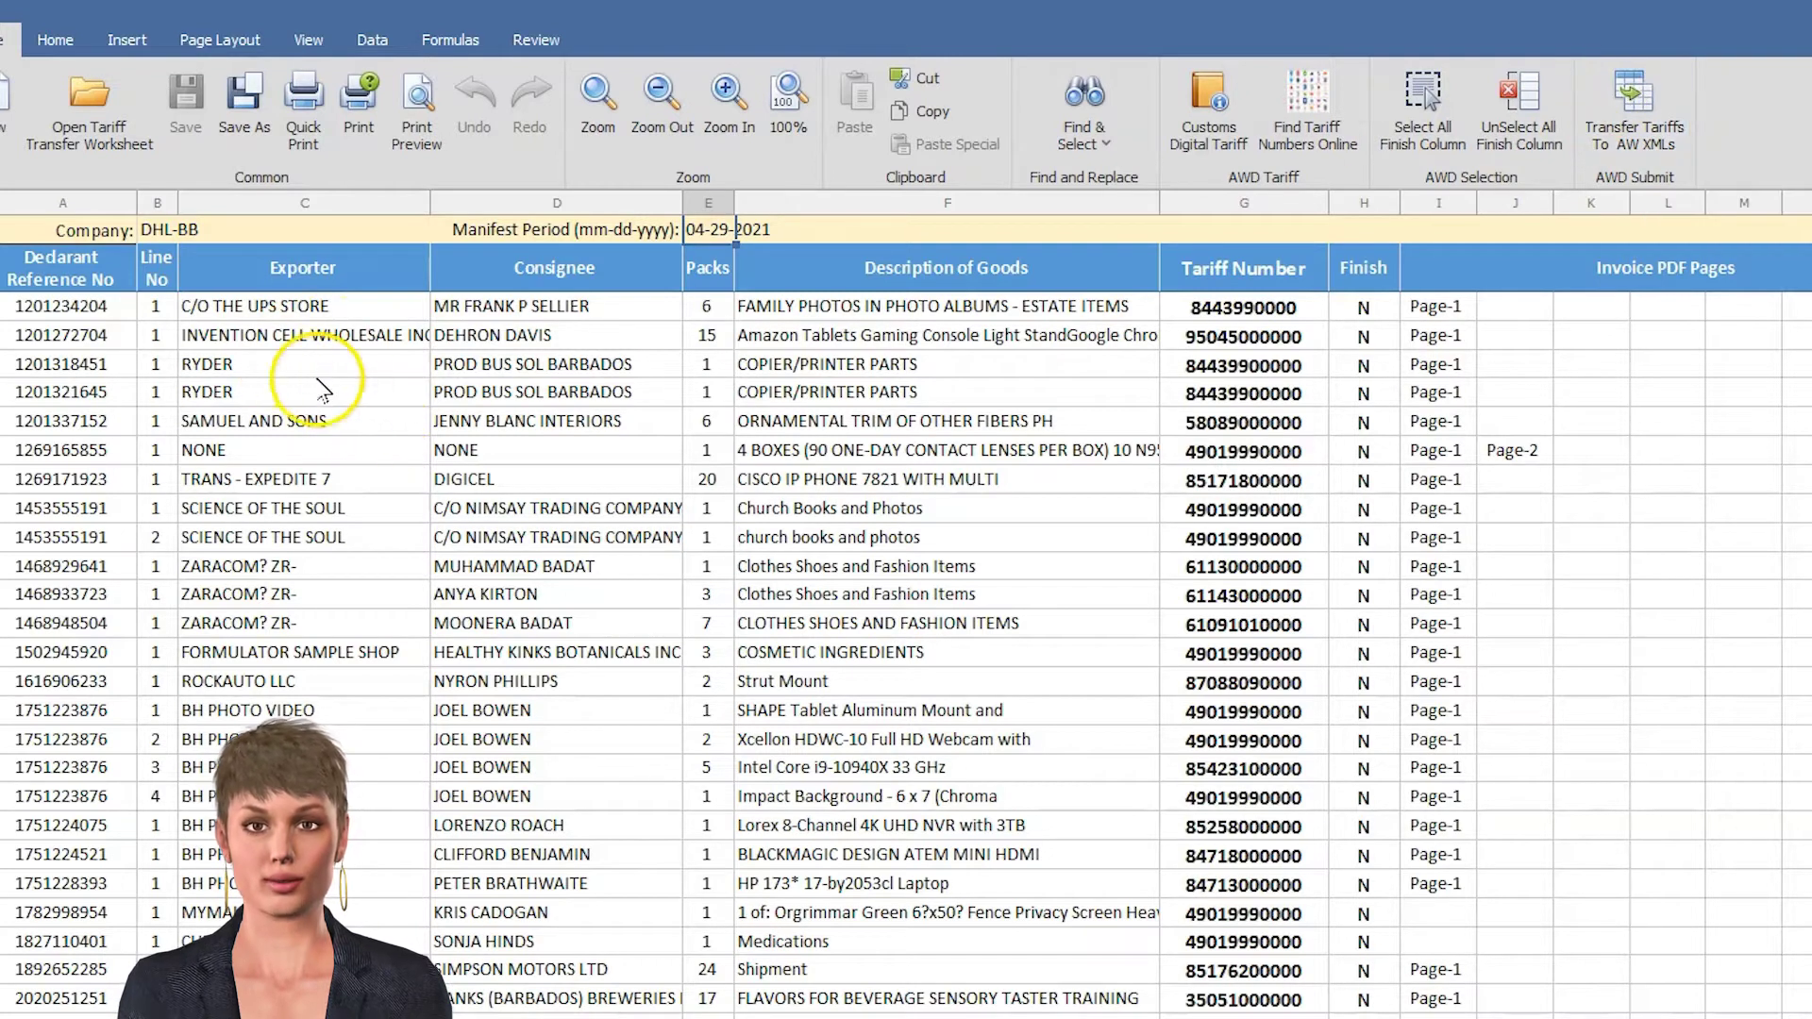
left_click(157, 235)
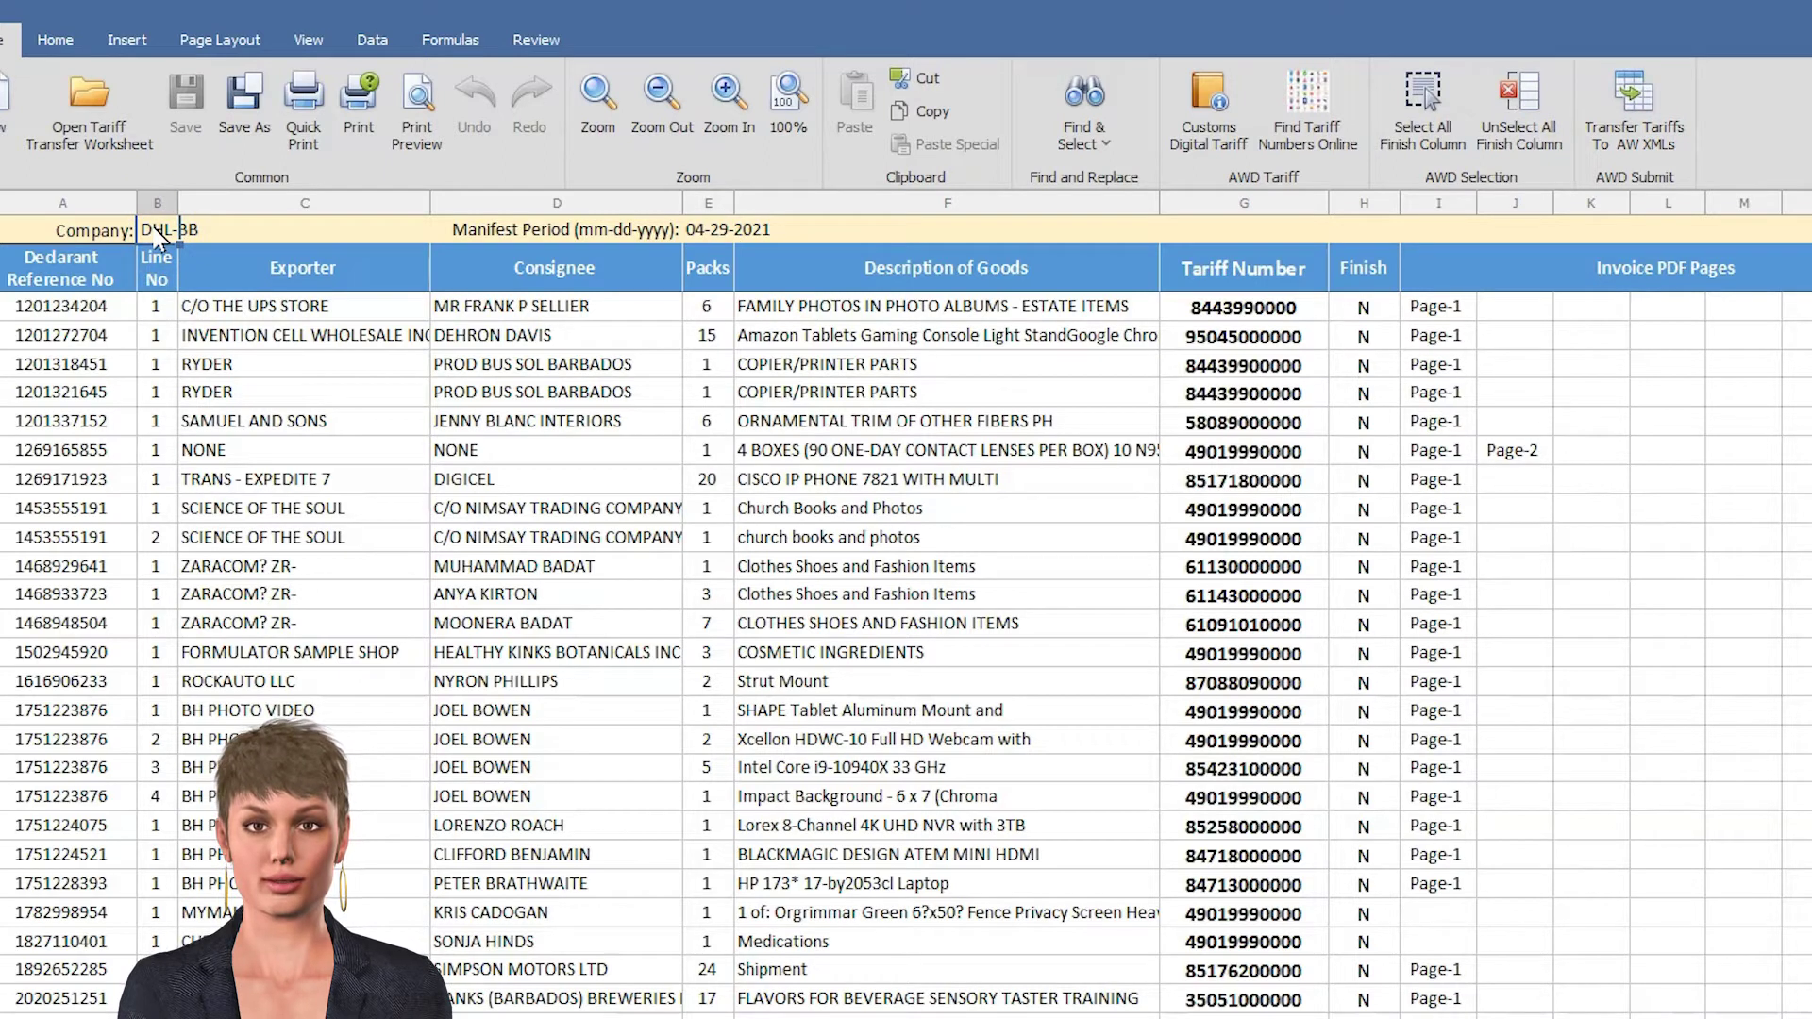
left_click(685, 233)
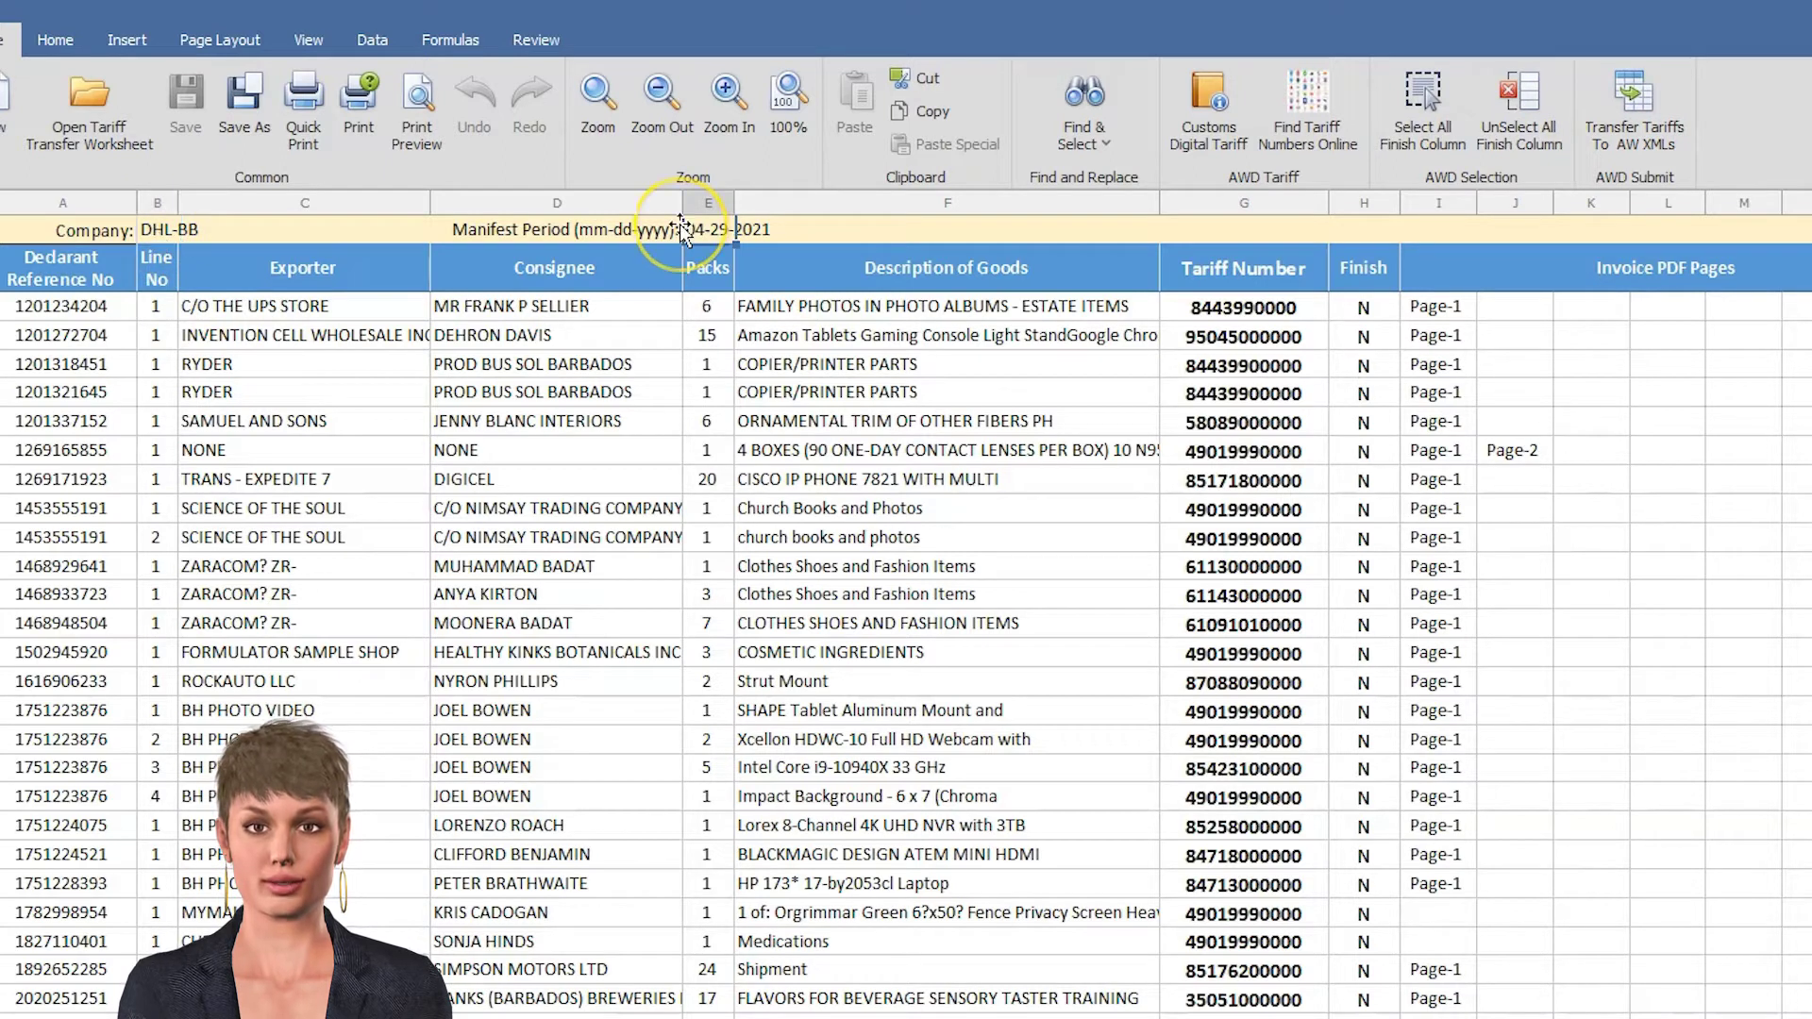
left_click(73, 196)
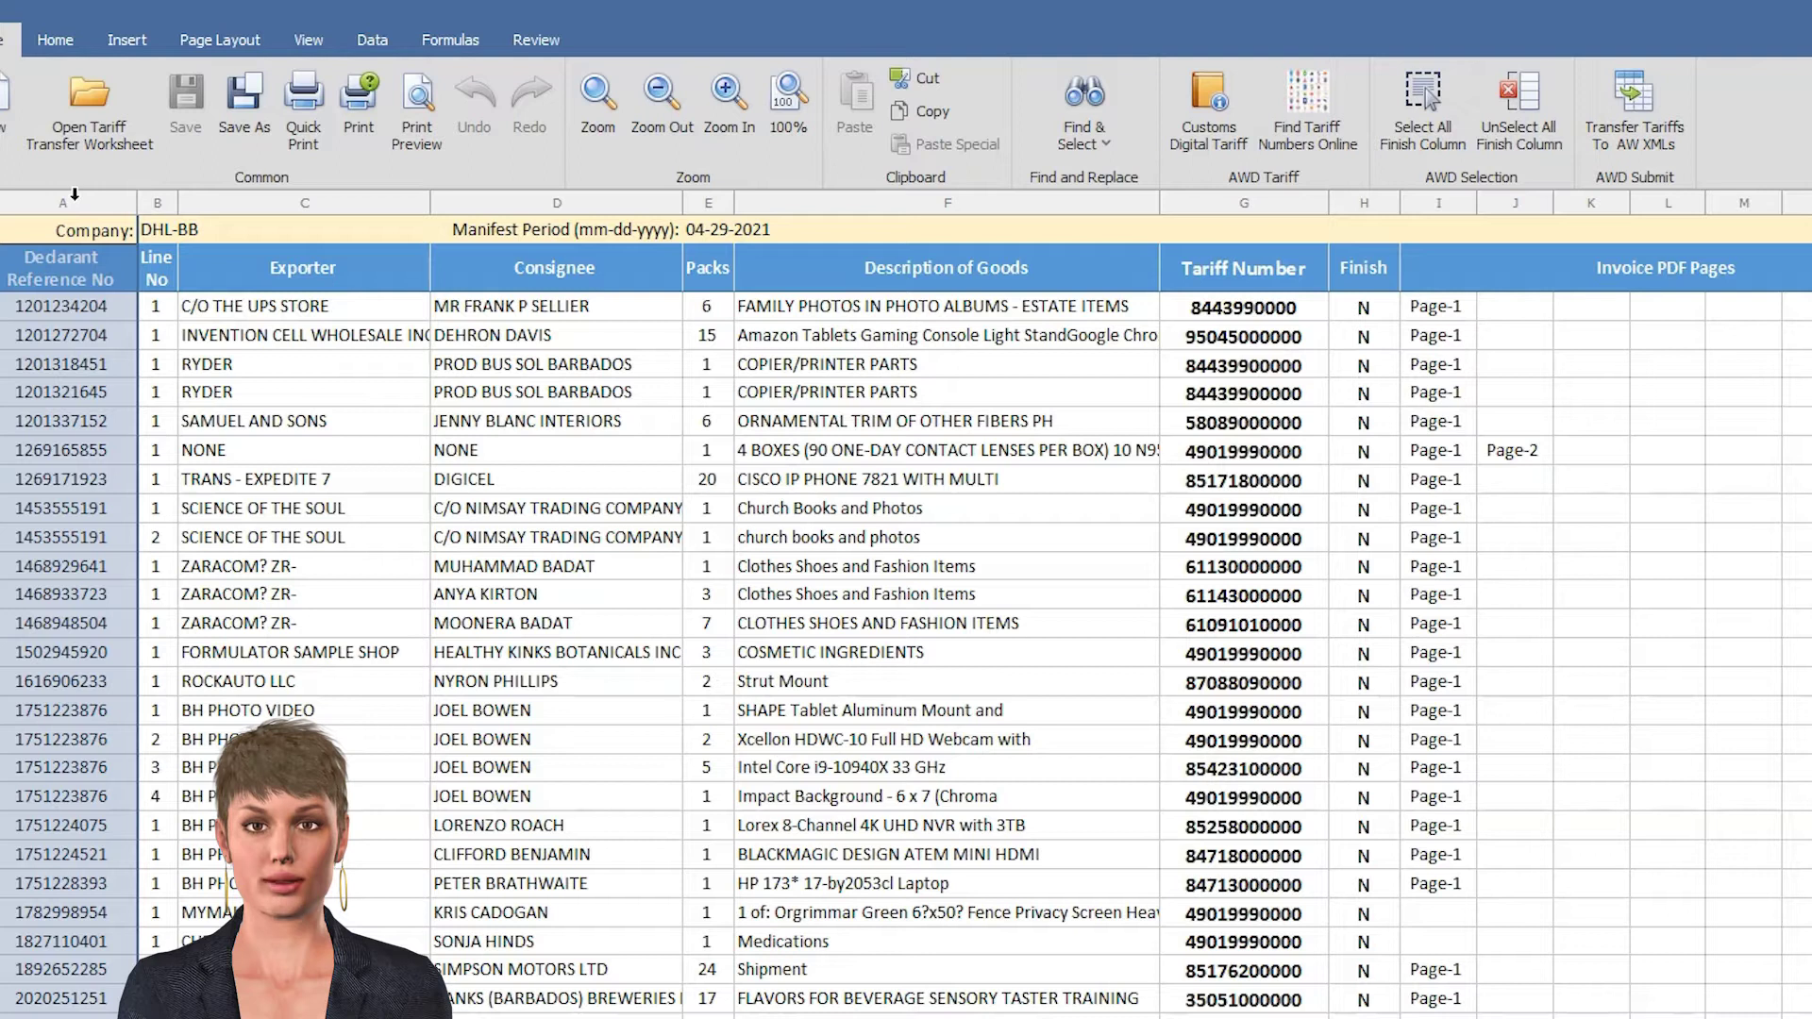
left_click(159, 198)
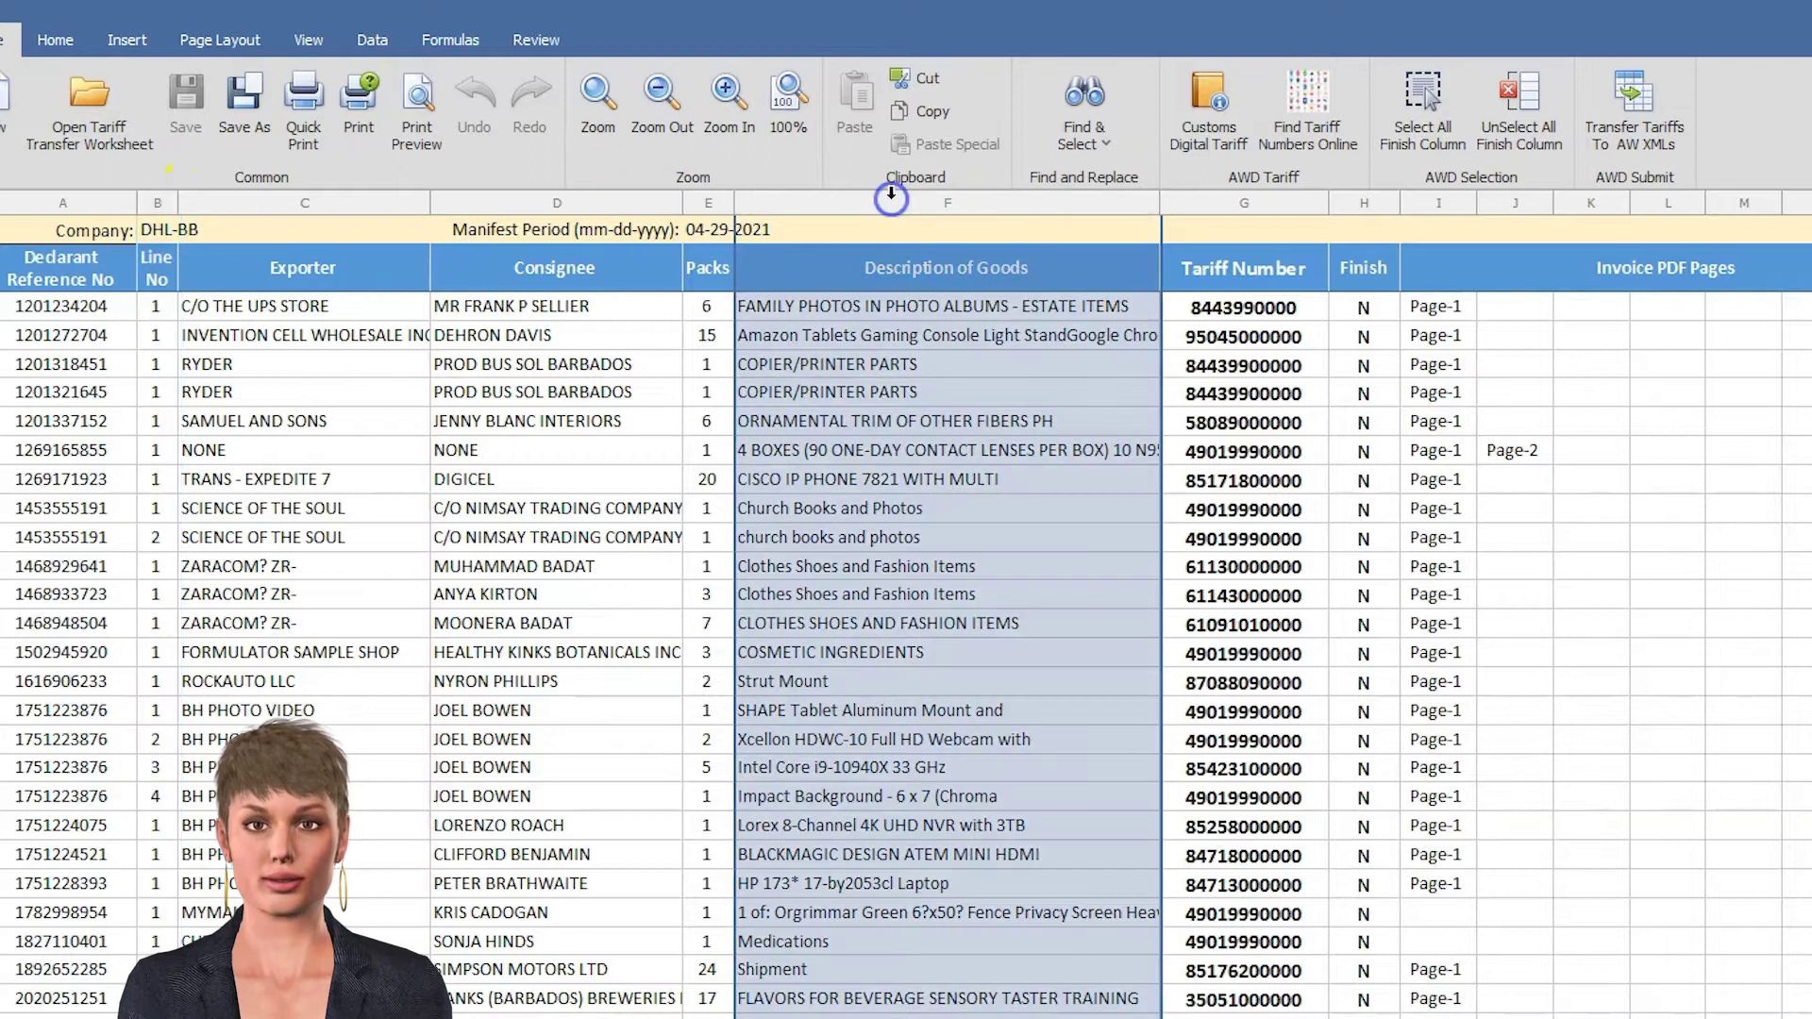
left_click(950, 200)
left_click(1230, 196)
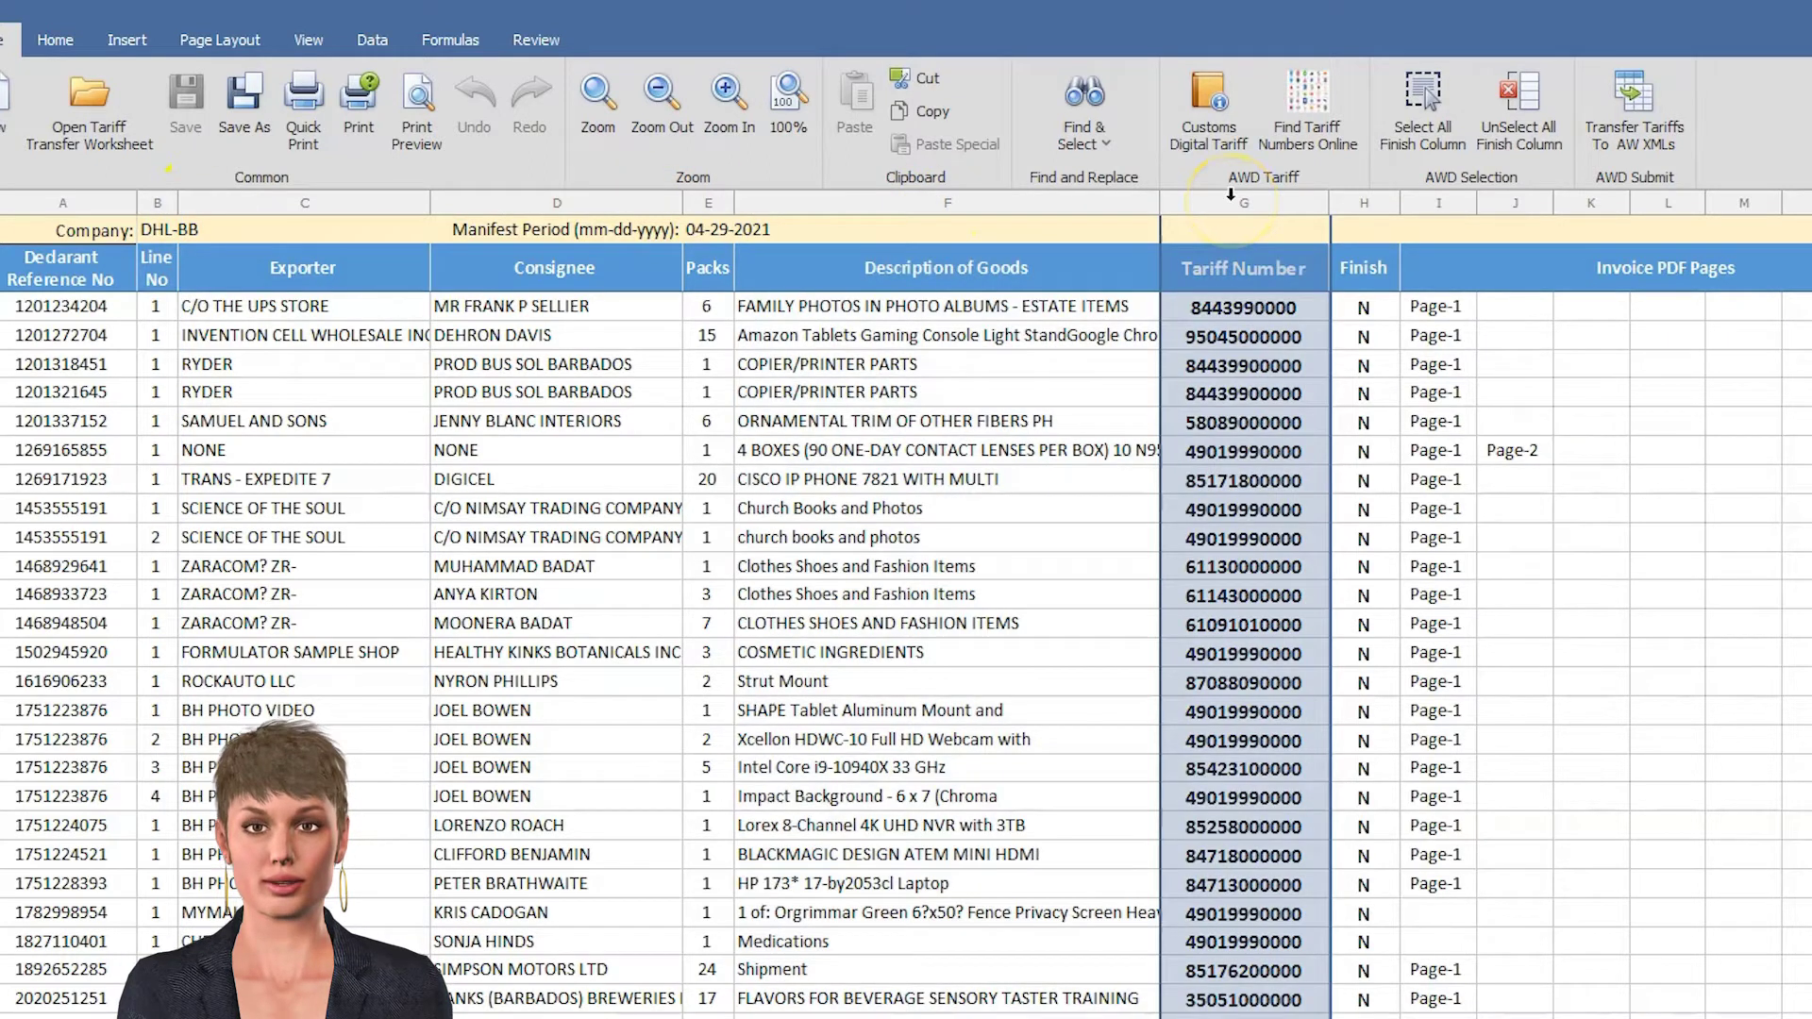
left_click(1362, 199)
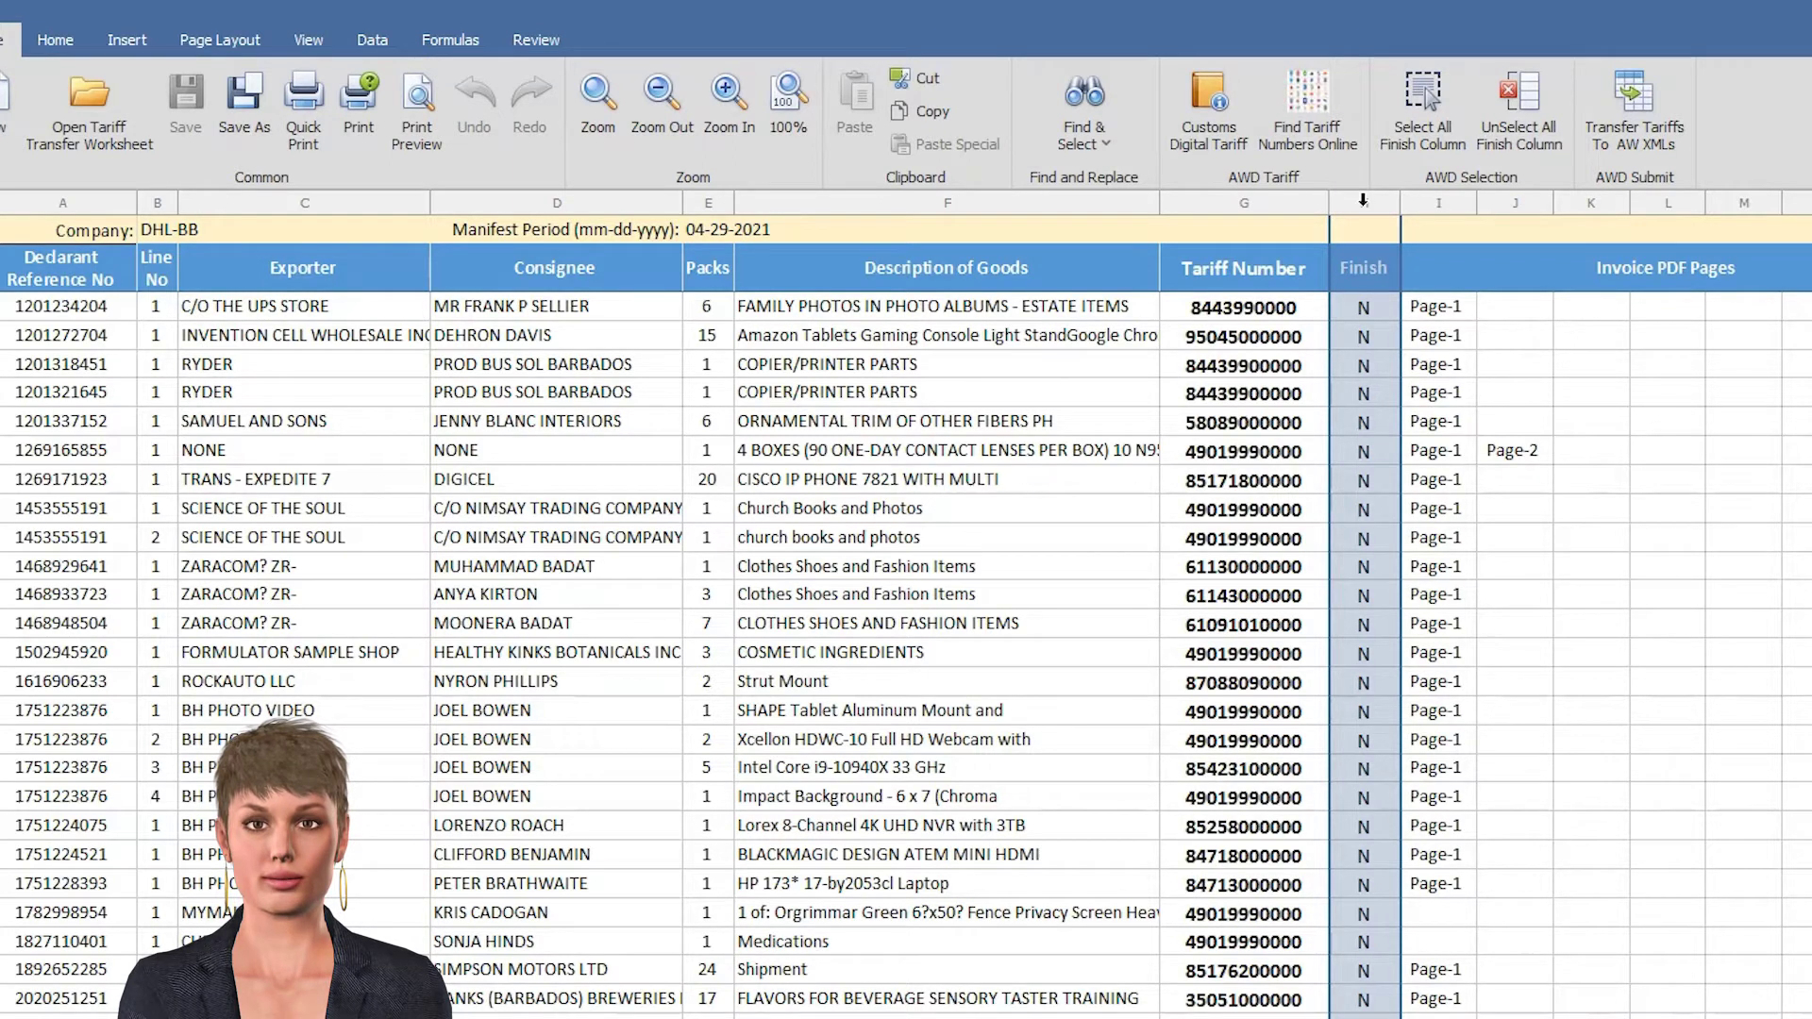
left_click_drag(1438, 202, 1807, 202)
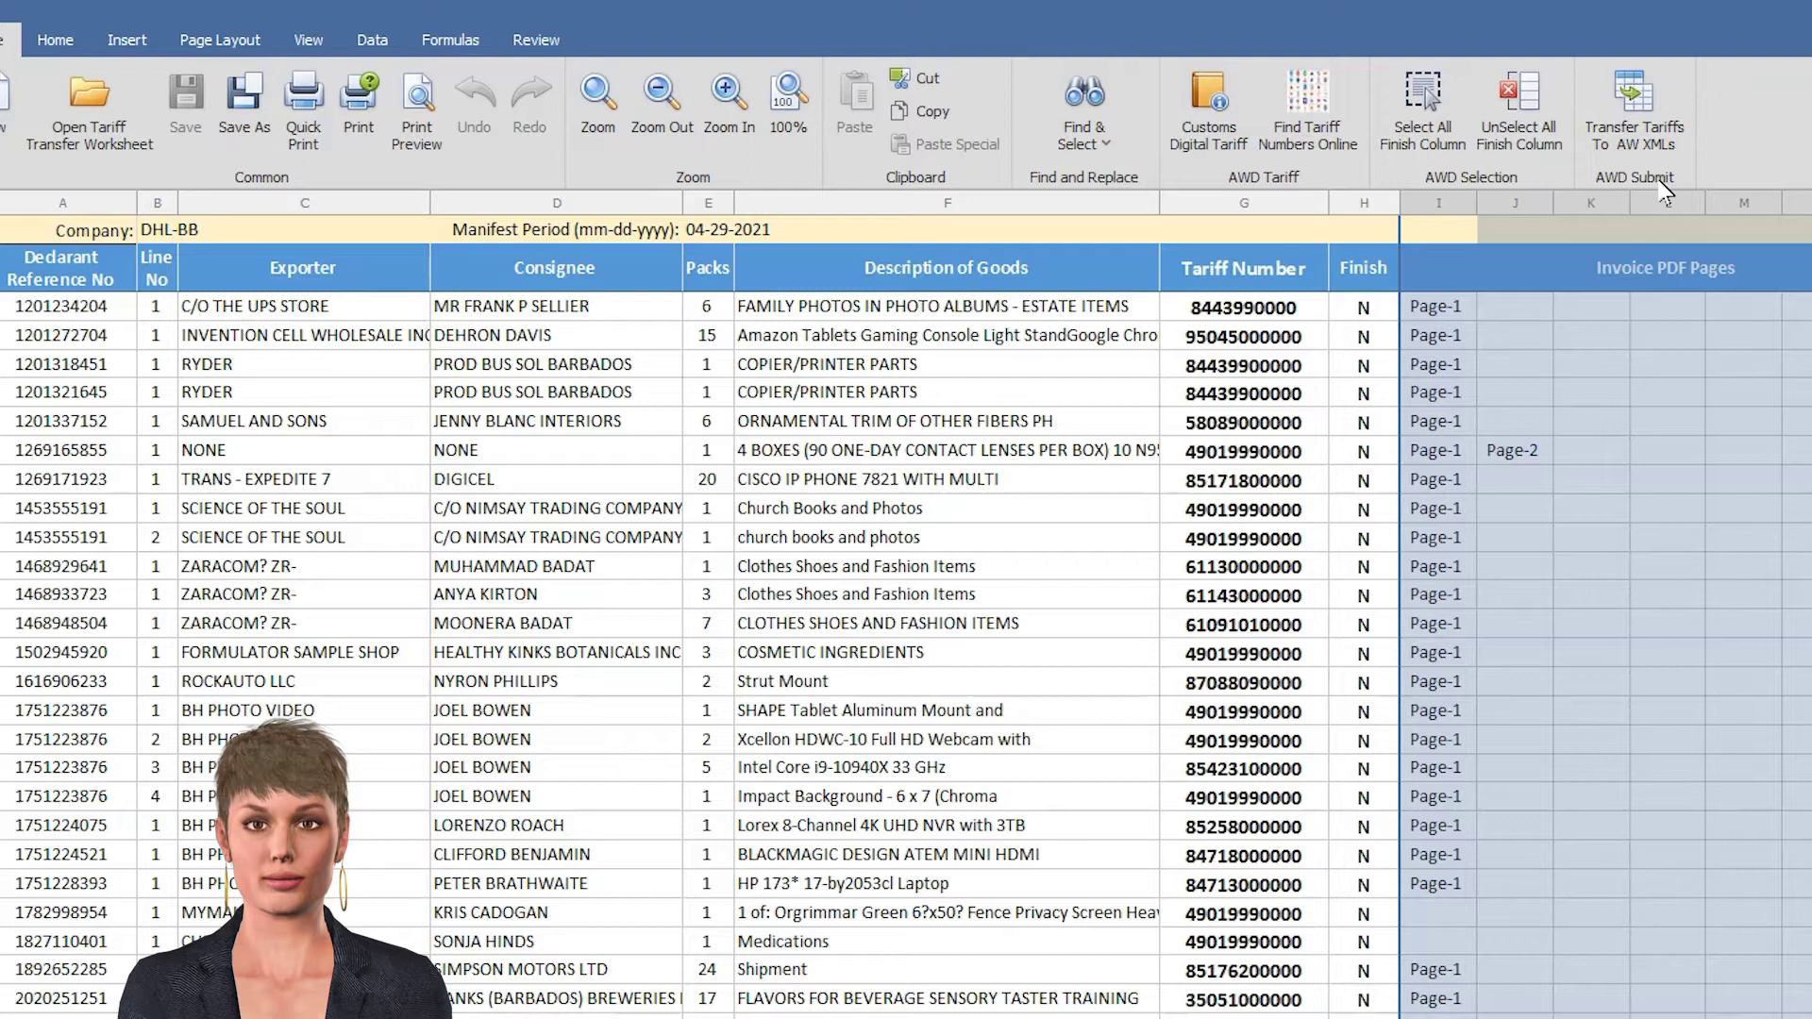
left_click(1226, 312)
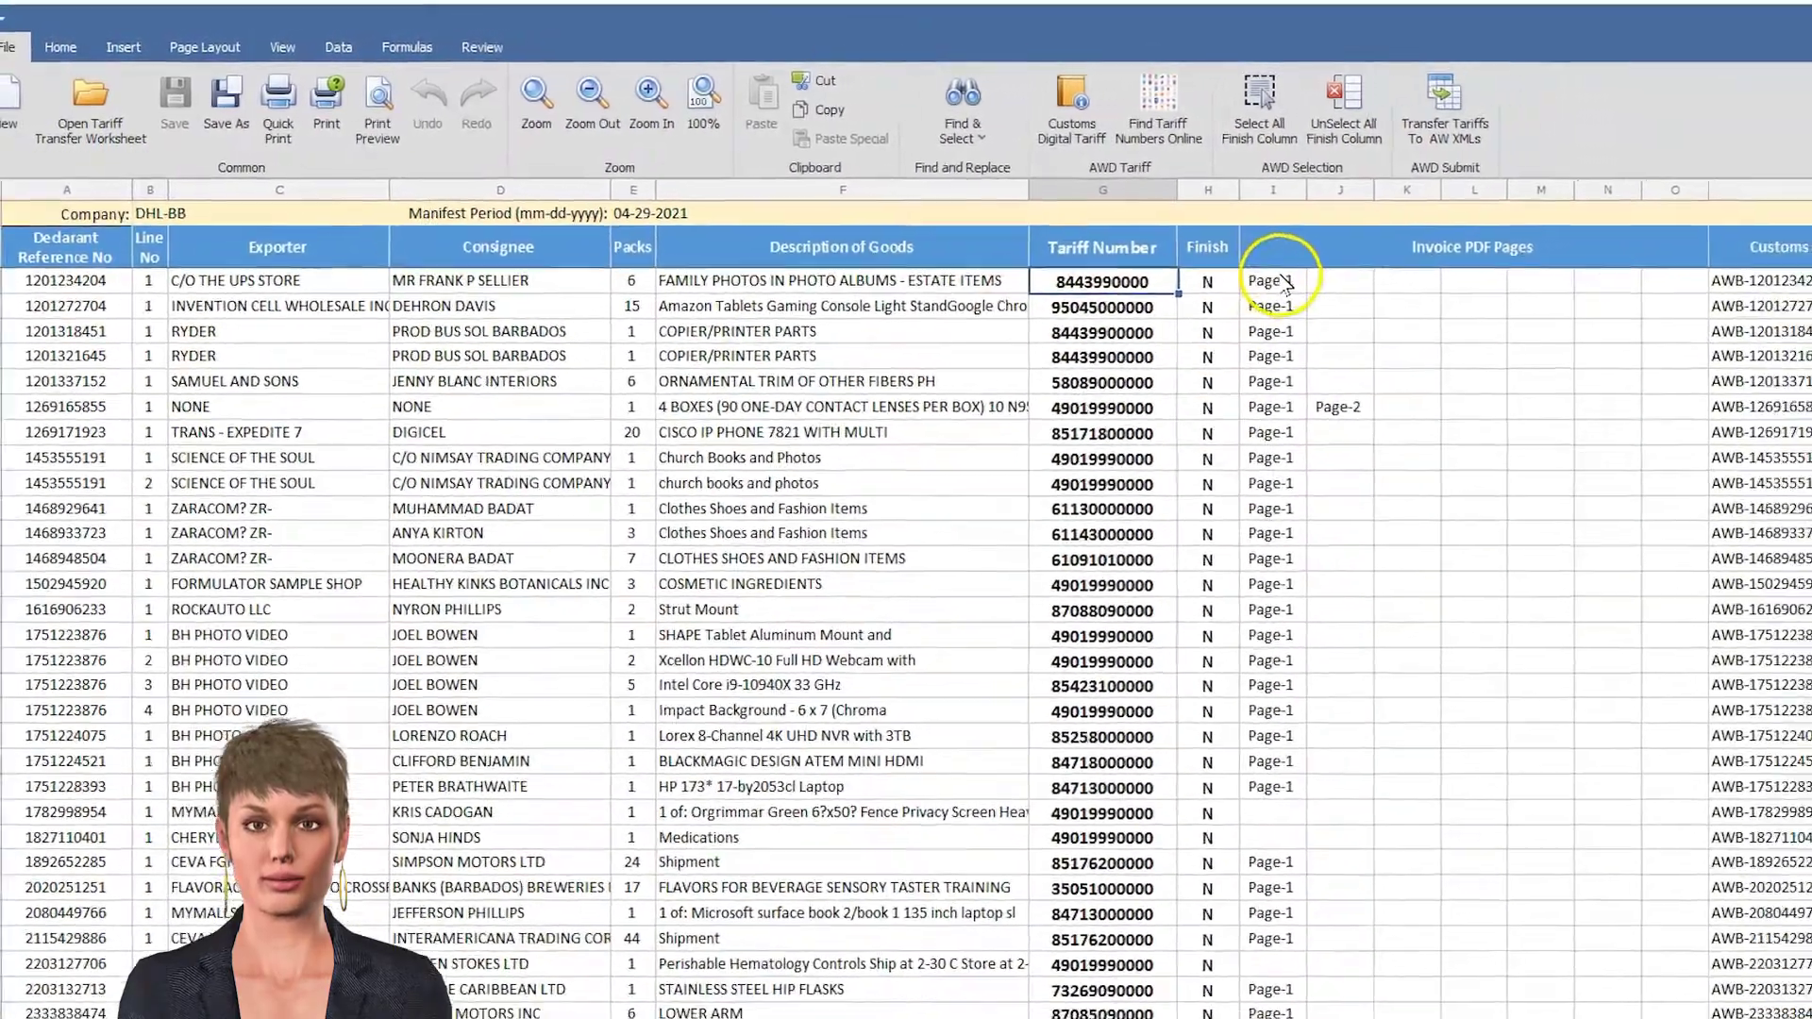
double_click(1285, 283)
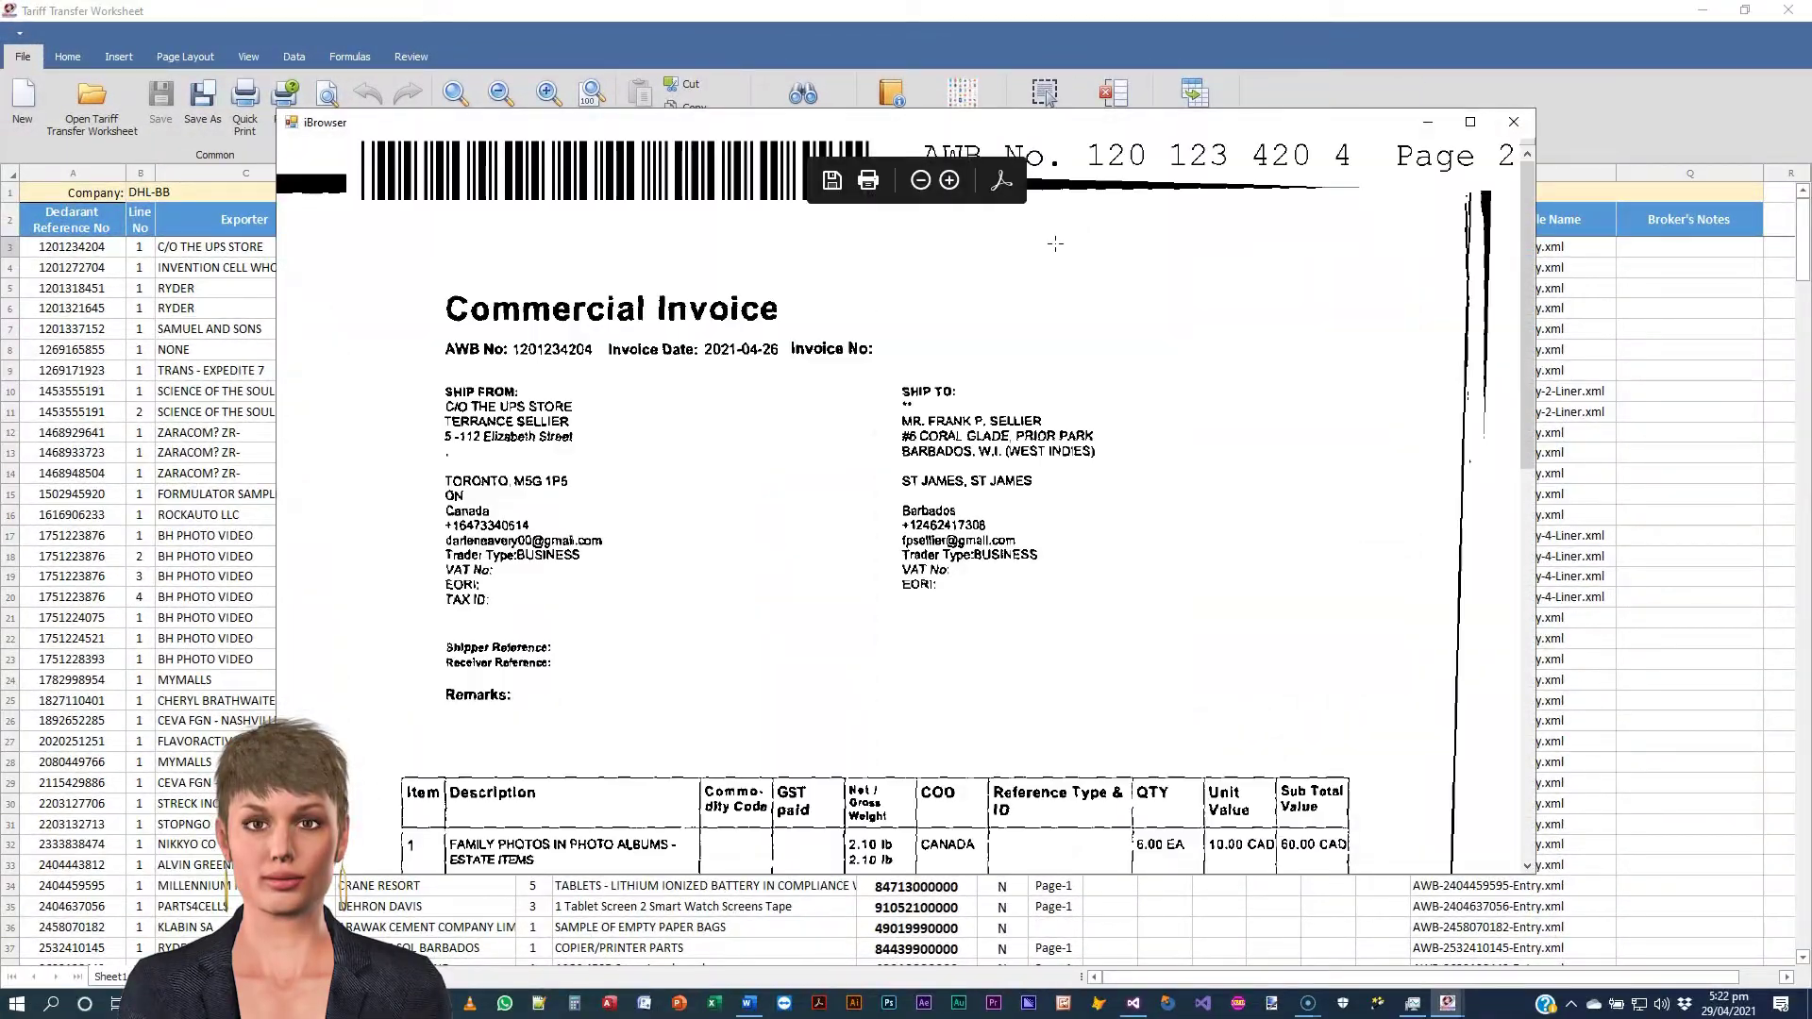
left_click(920, 181)
left_click(921, 184)
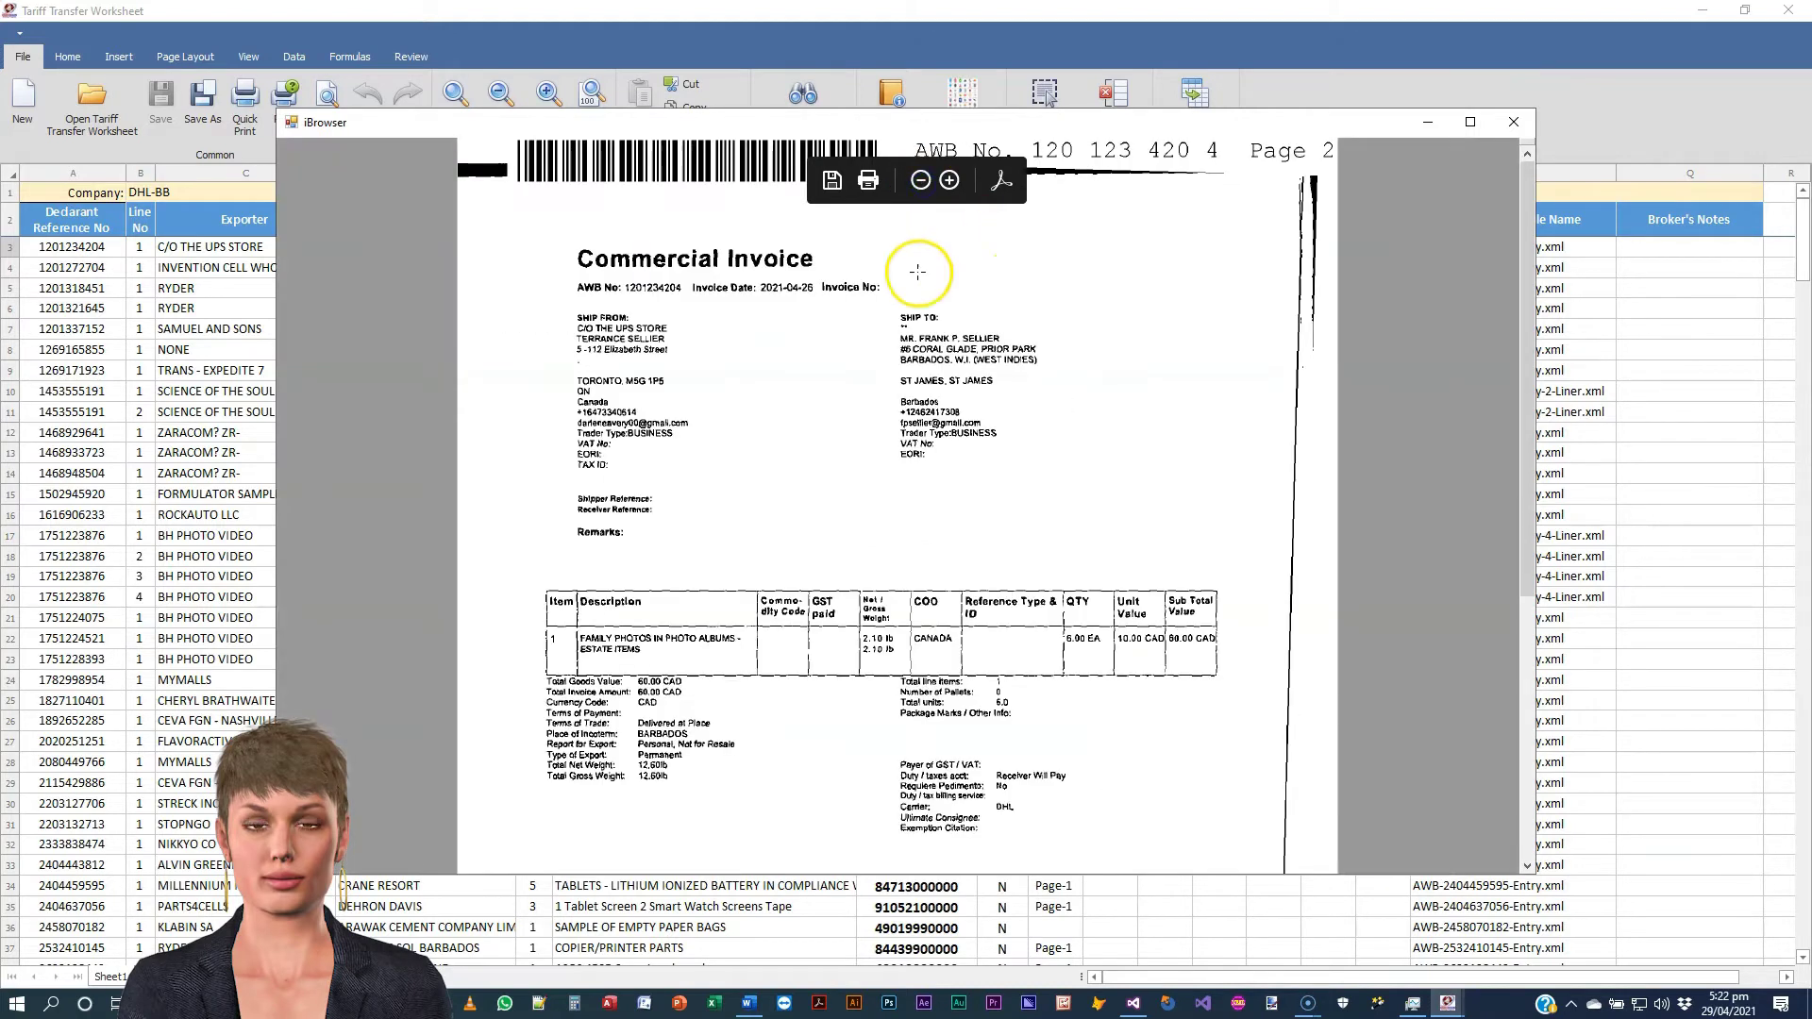
left_click(950, 182)
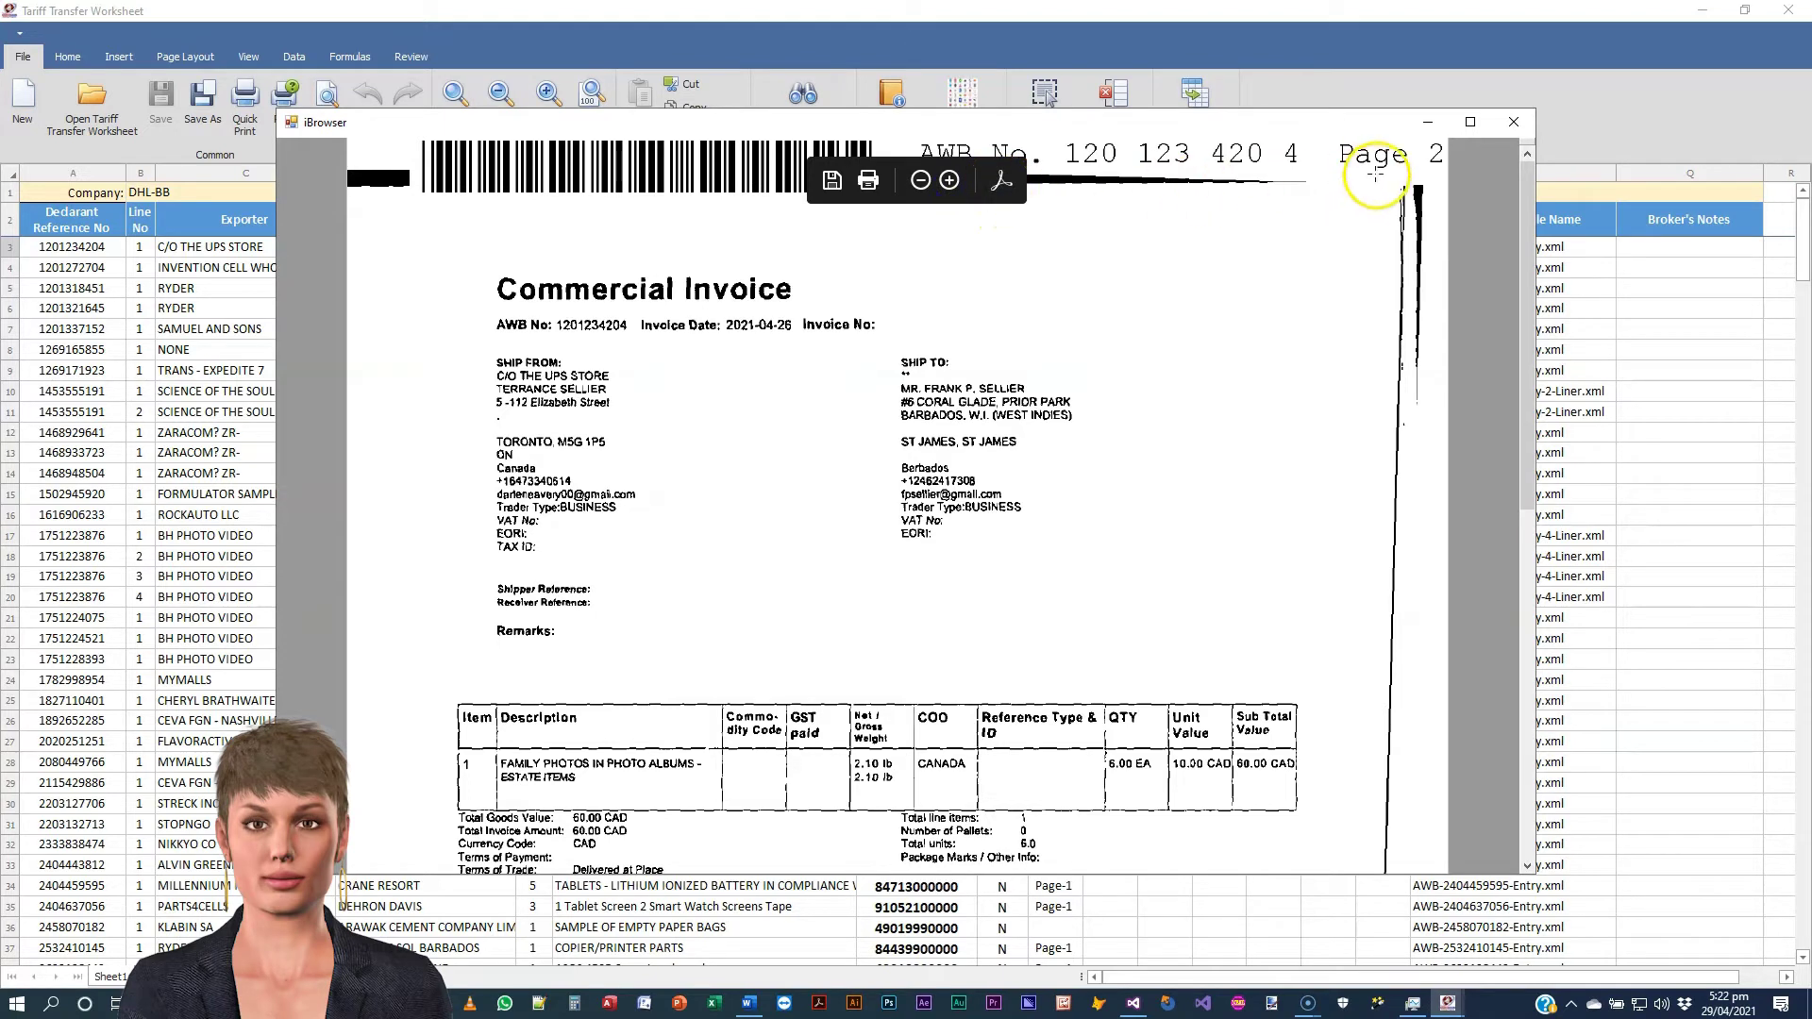
left_click(1470, 122)
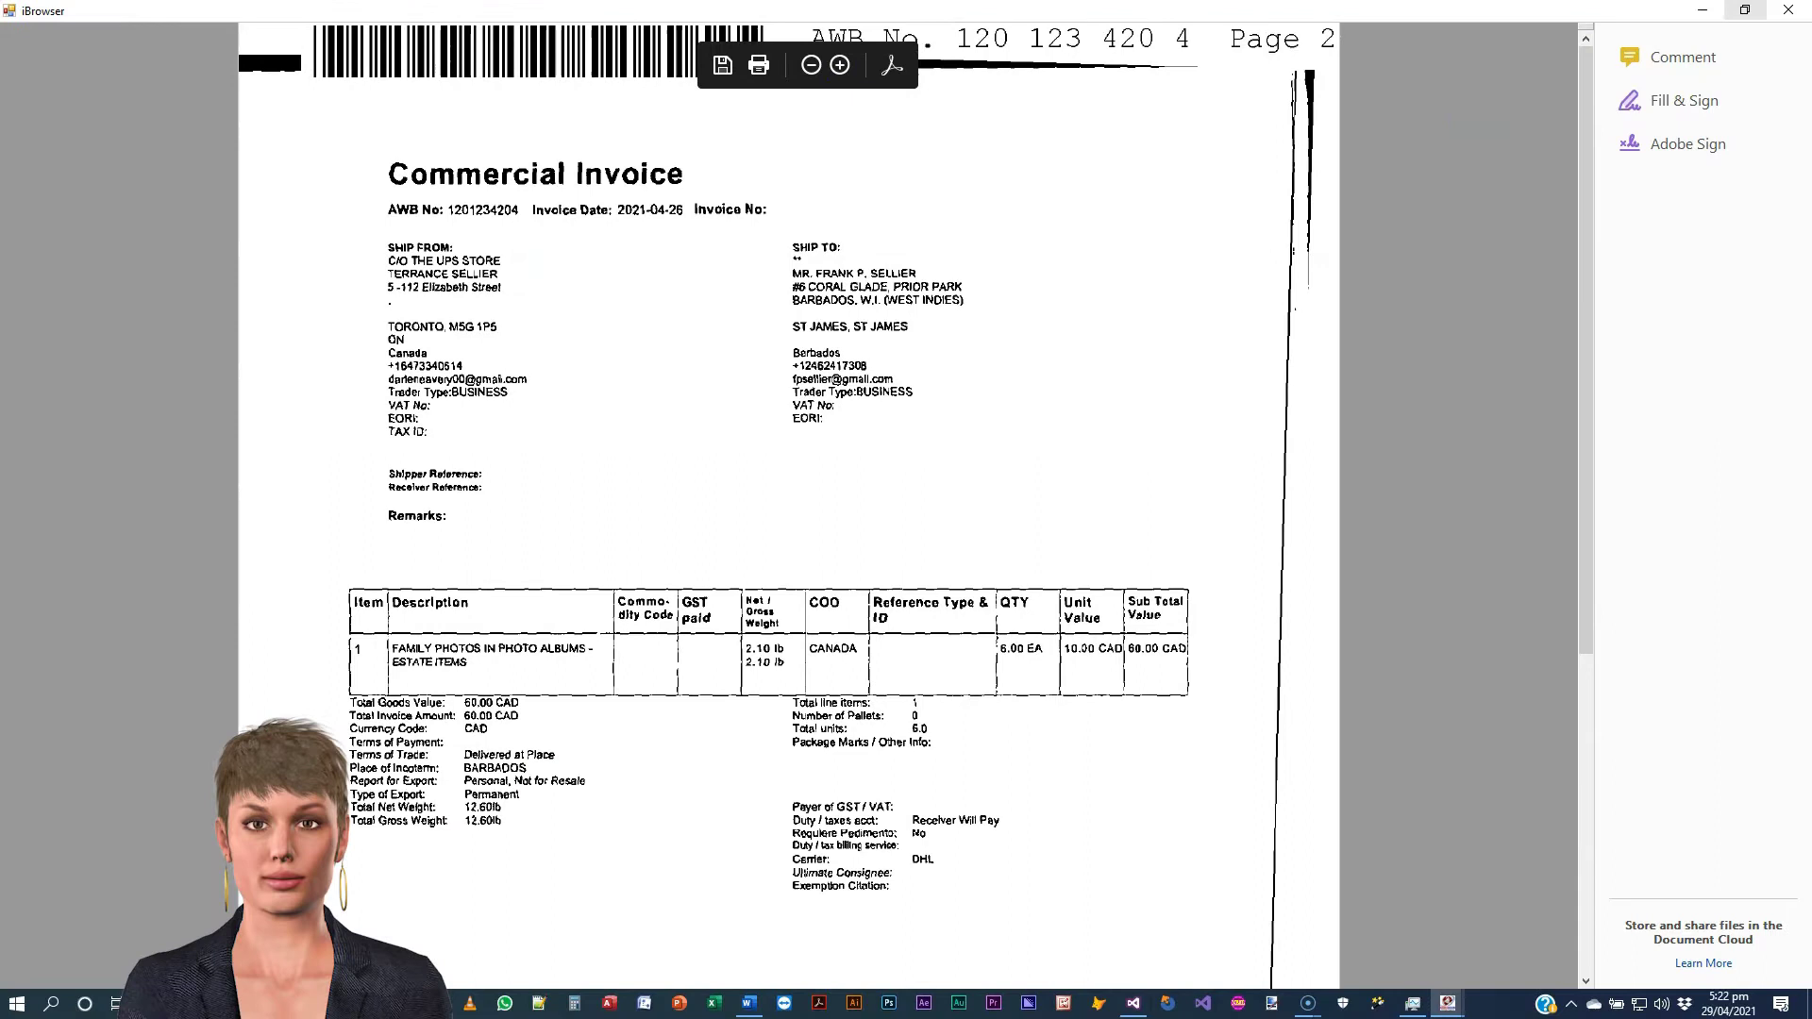
left_click(1744, 11)
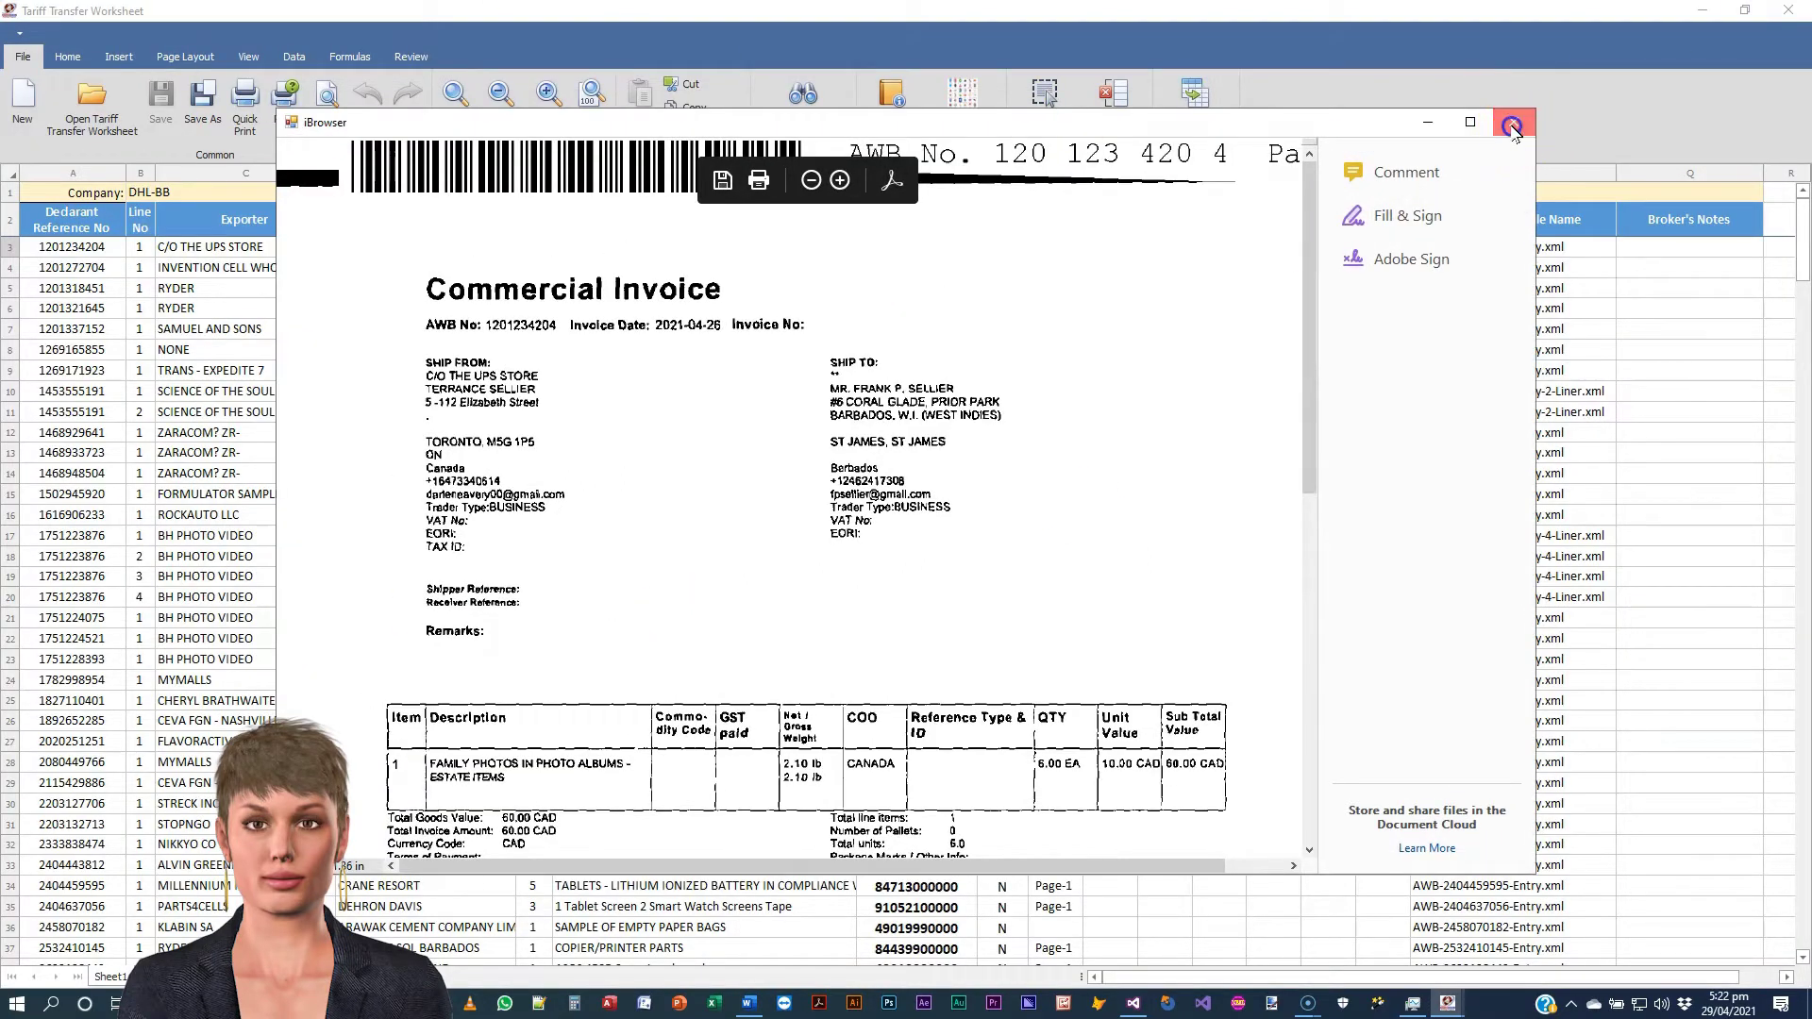
left_click(1514, 121)
View the second row's Page-1 invoice zoomed out, then close the viewer
left_click(1052, 272)
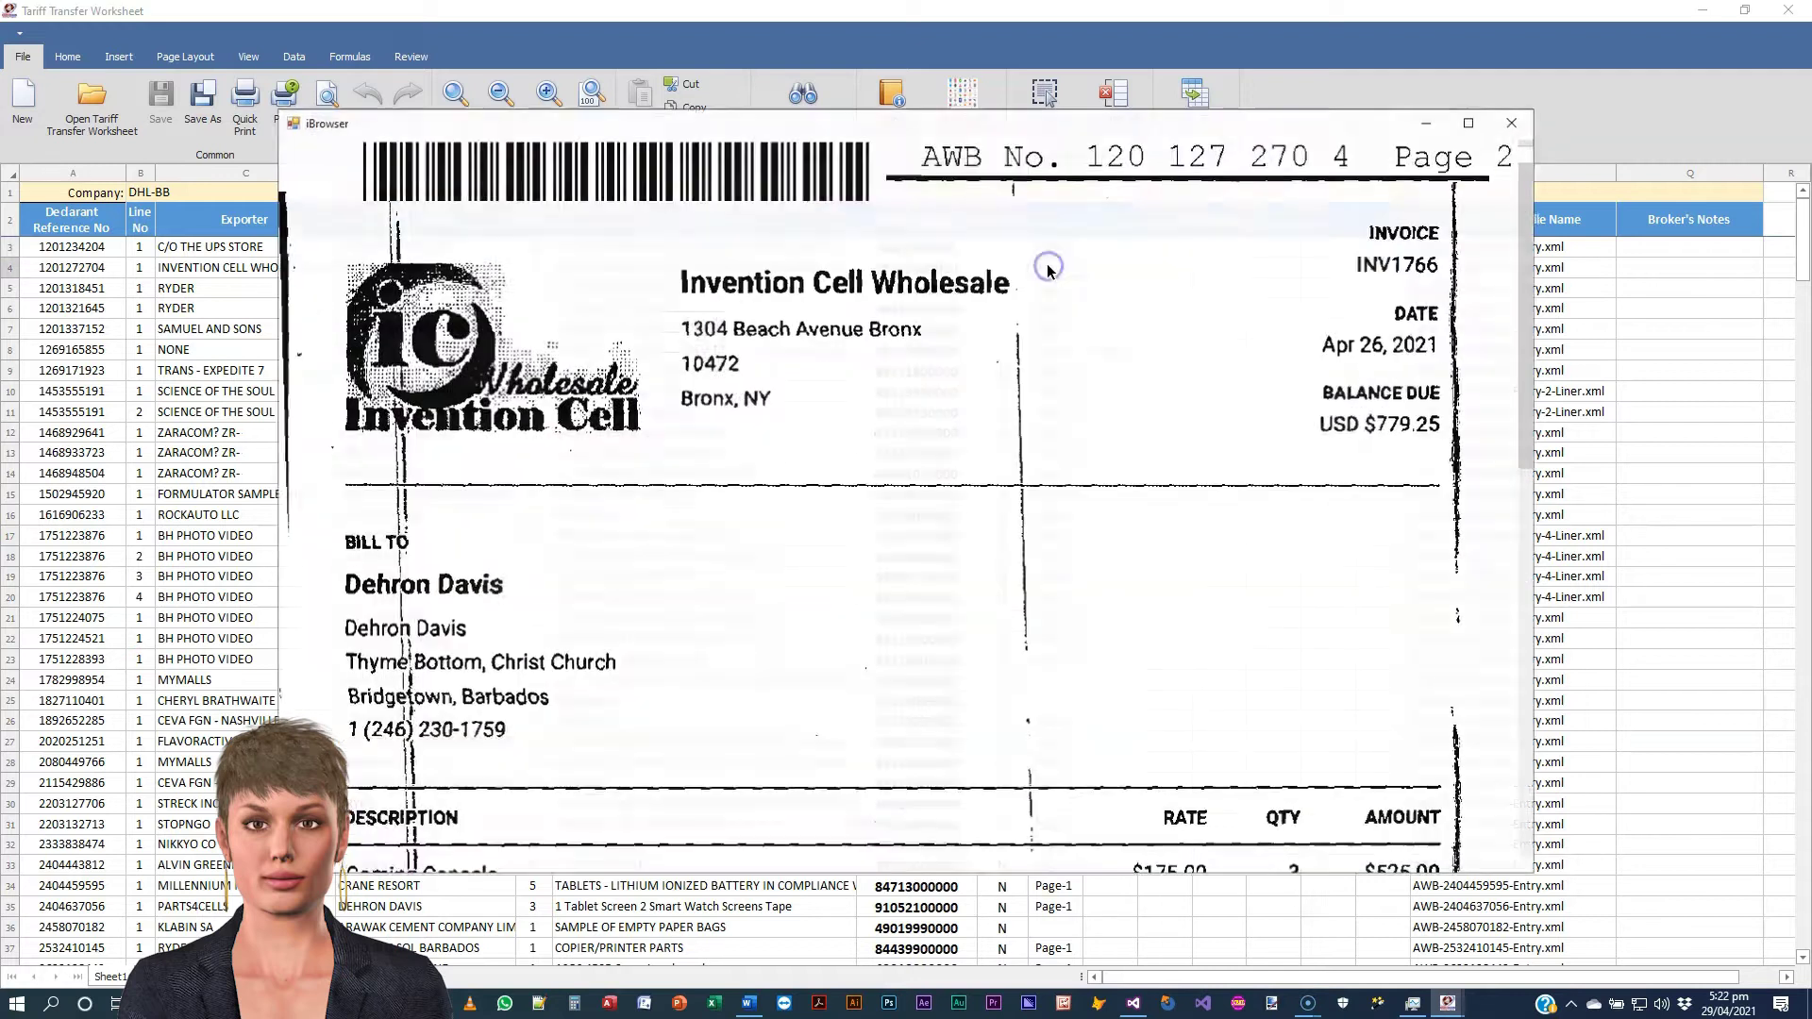
left_click(921, 182)
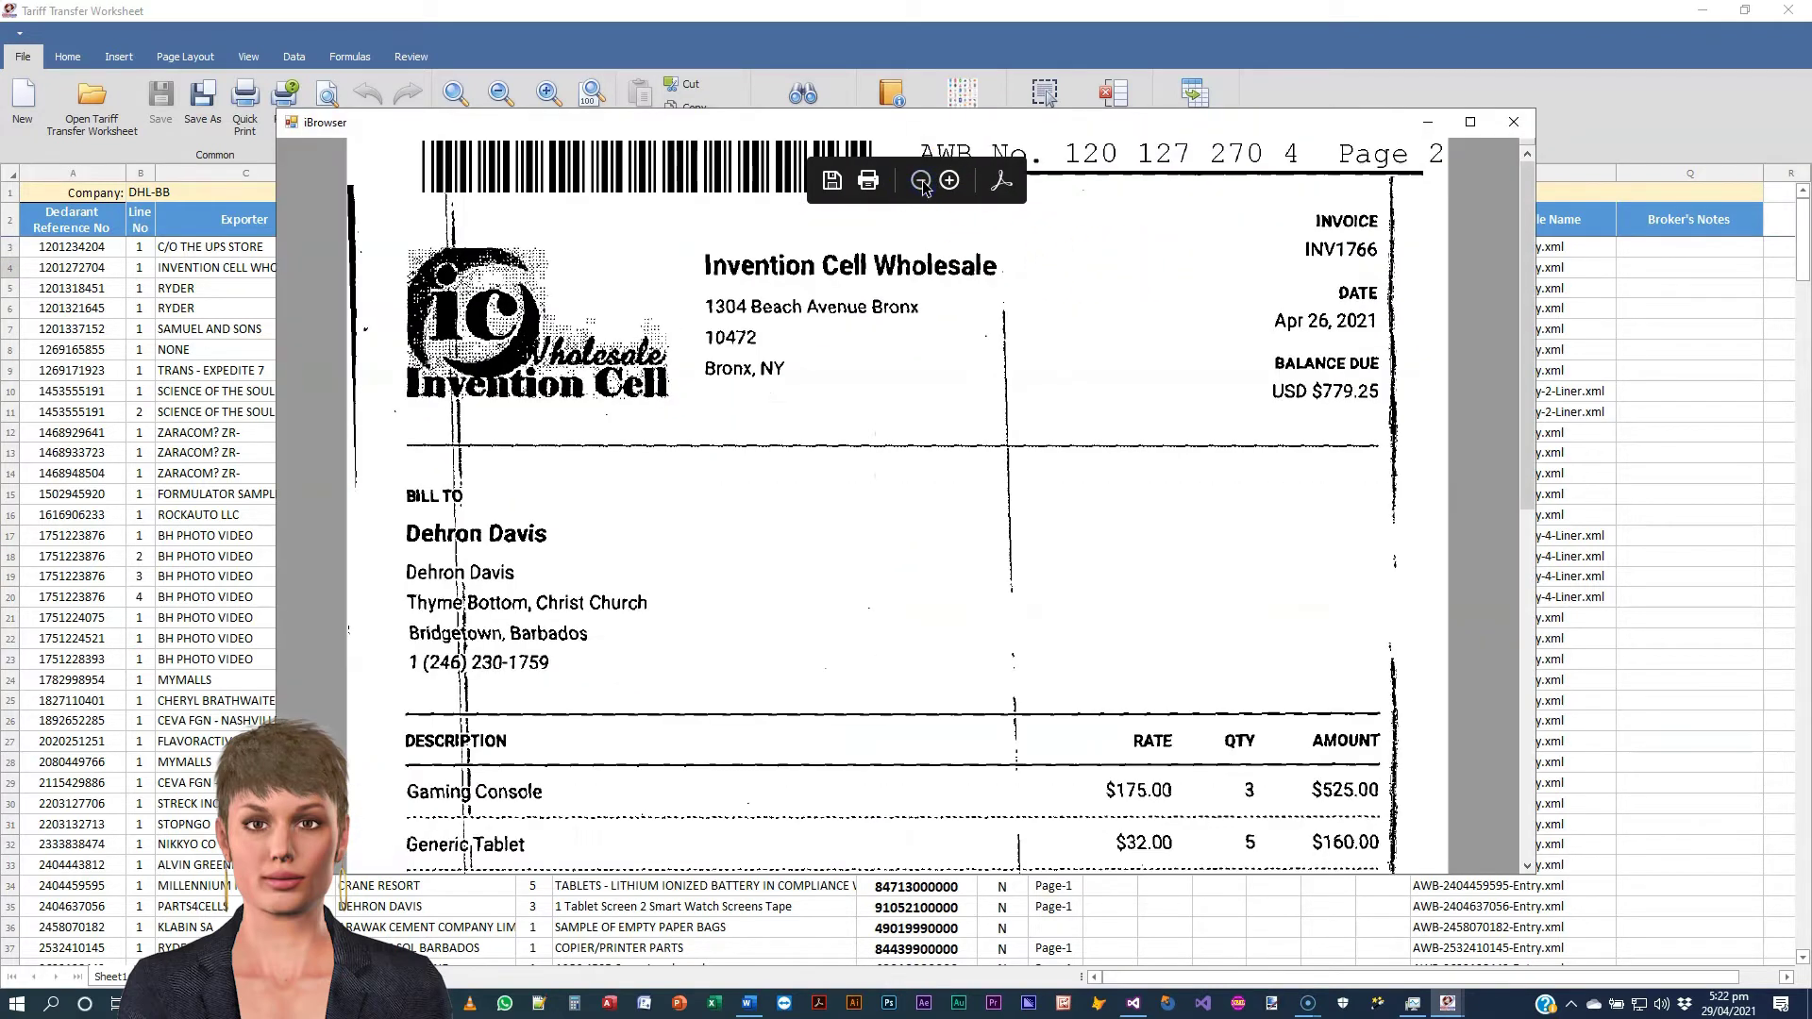
left_click(921, 182)
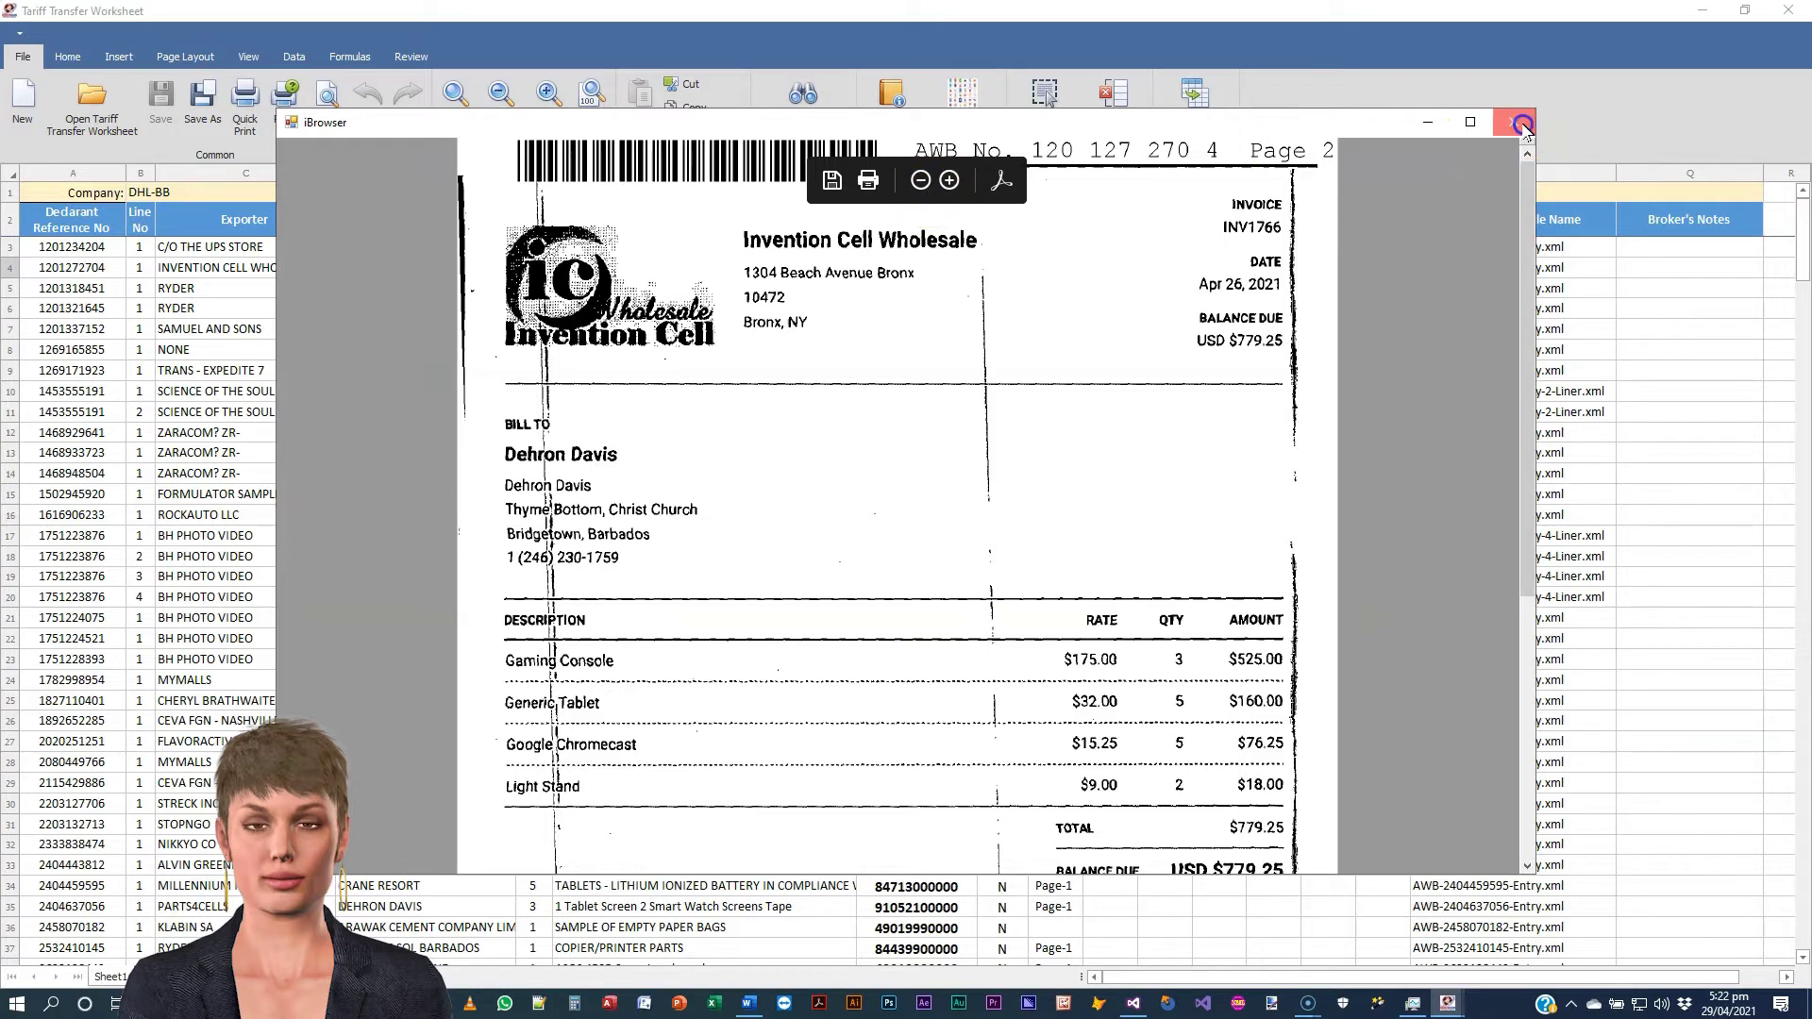
left_click(1527, 124)
Rotate row 5's Xerox invoice clockwise until upright, then close the invoice viewer
left_click(1050, 289)
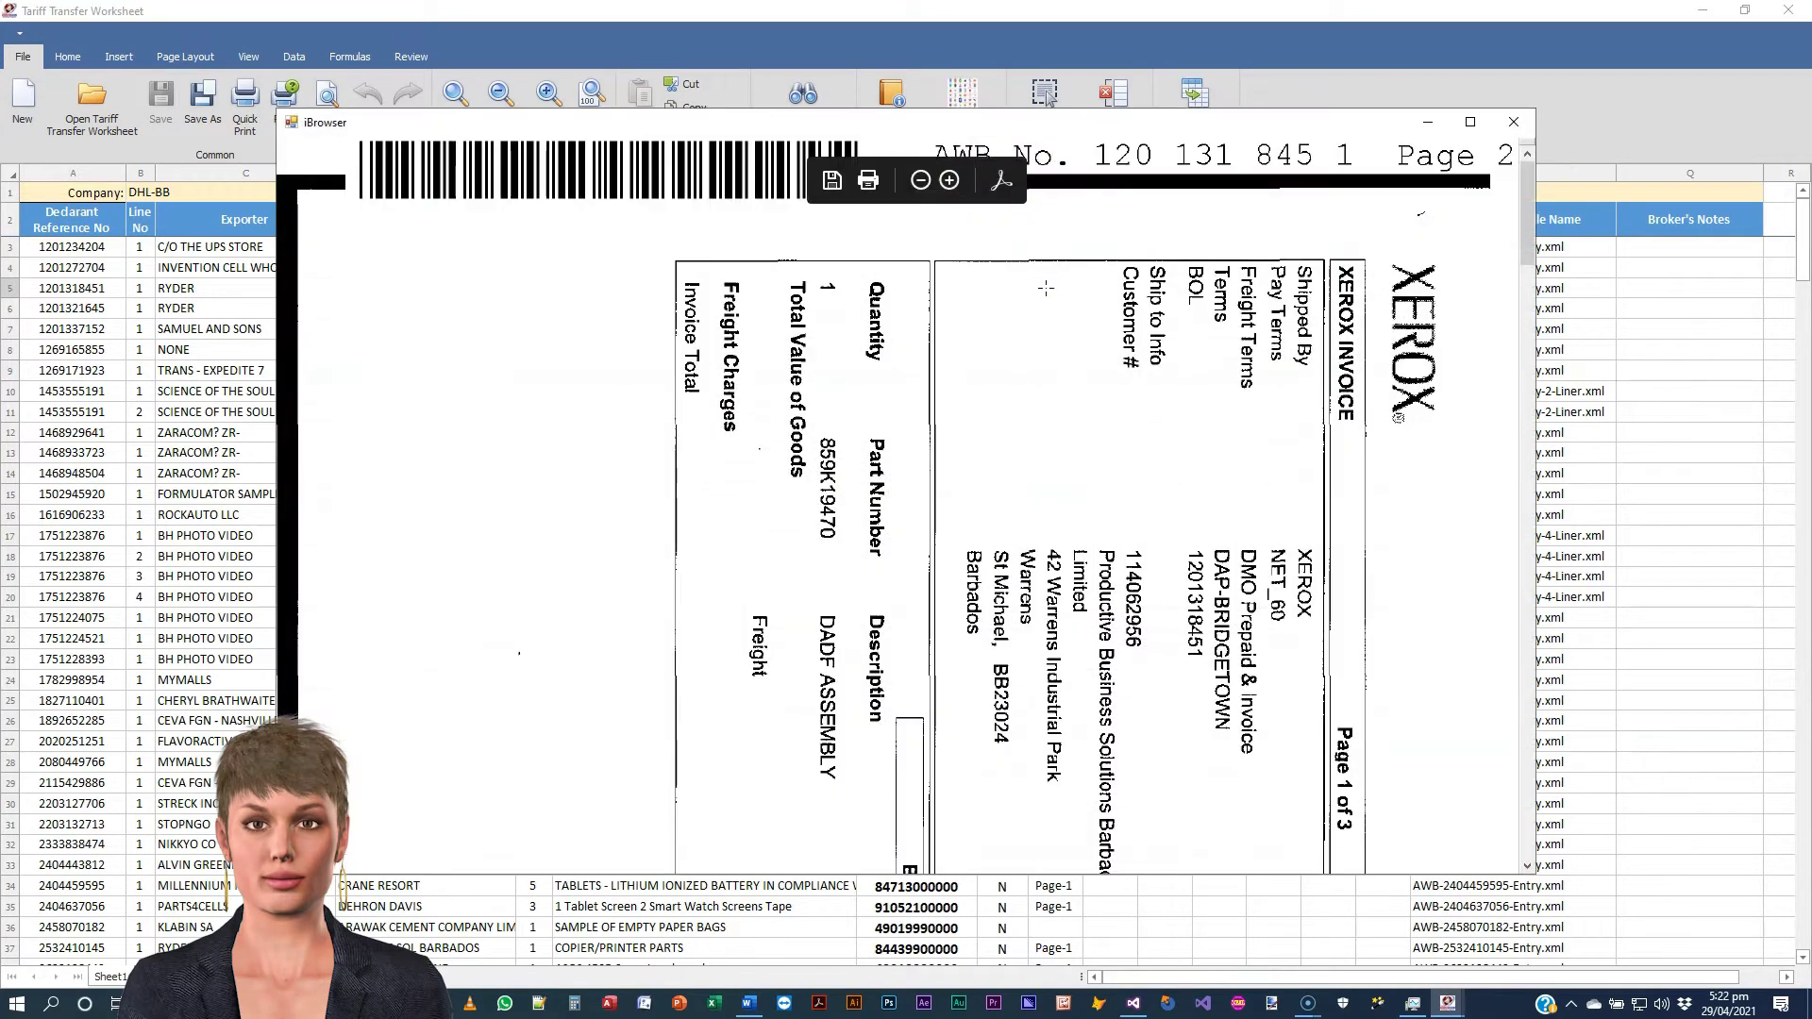
right_click(1024, 307)
left_click(1093, 412)
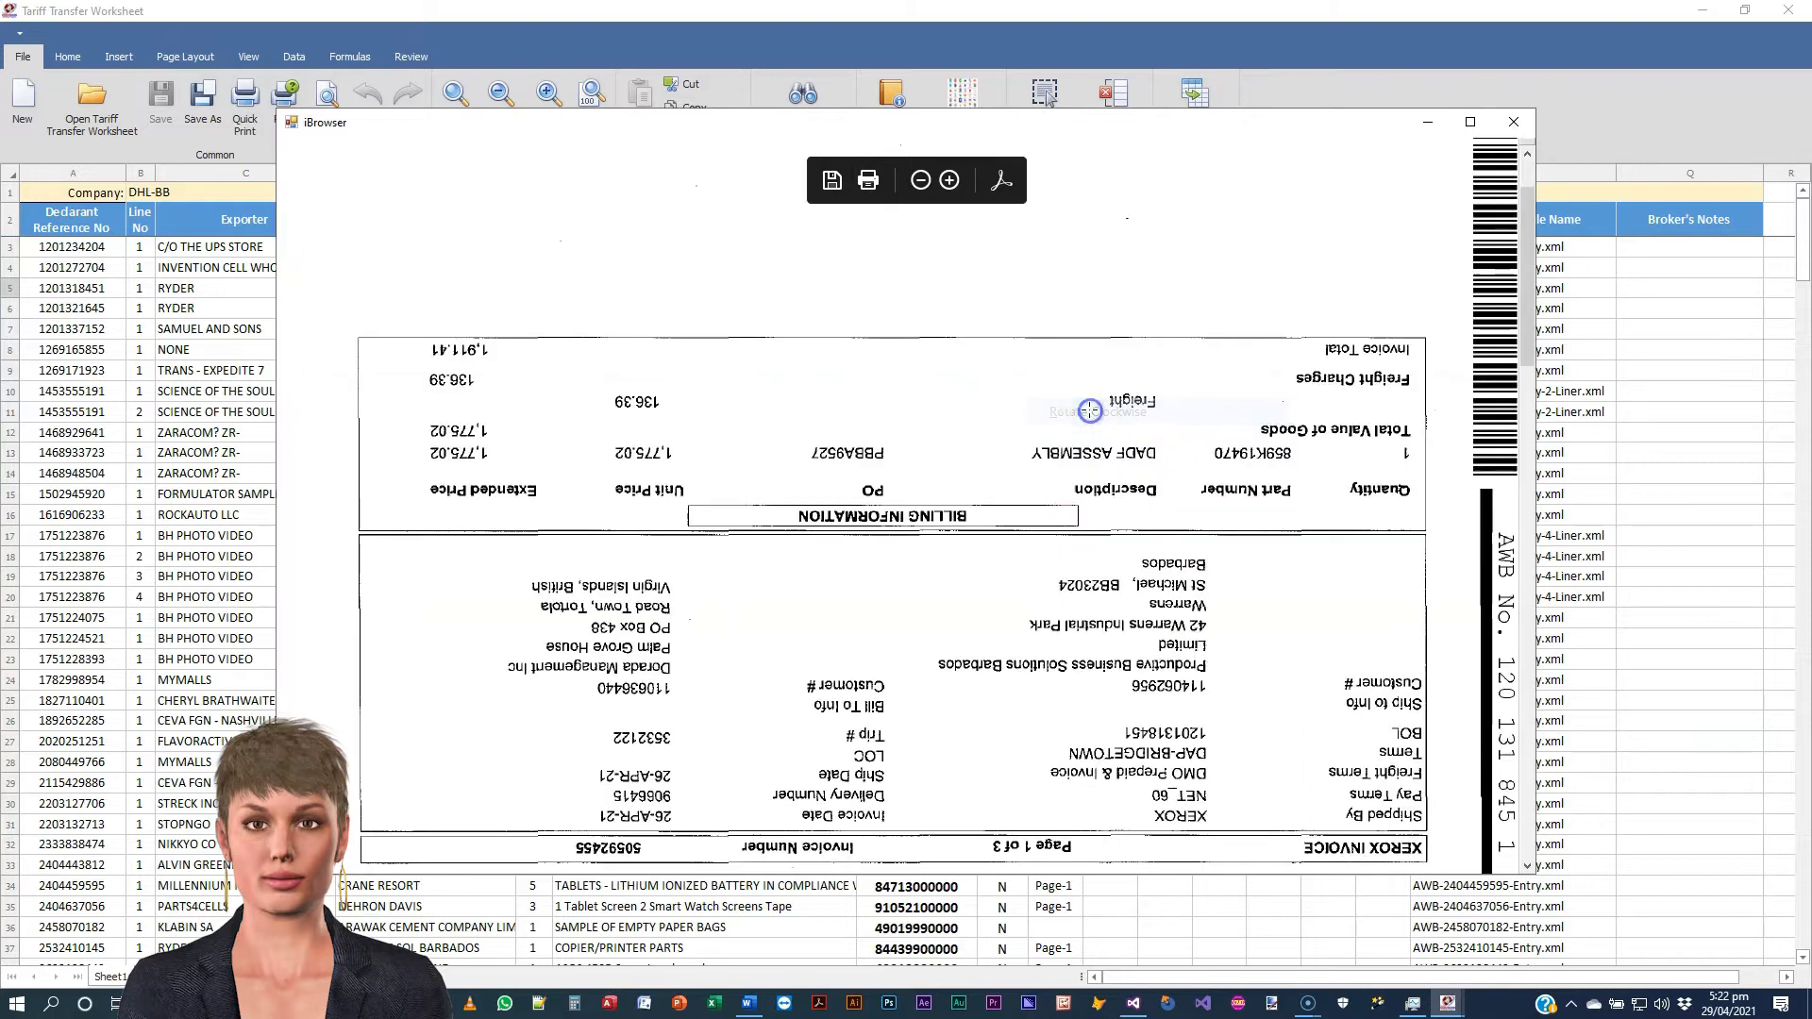
right_click(932, 382)
left_click(1015, 536)
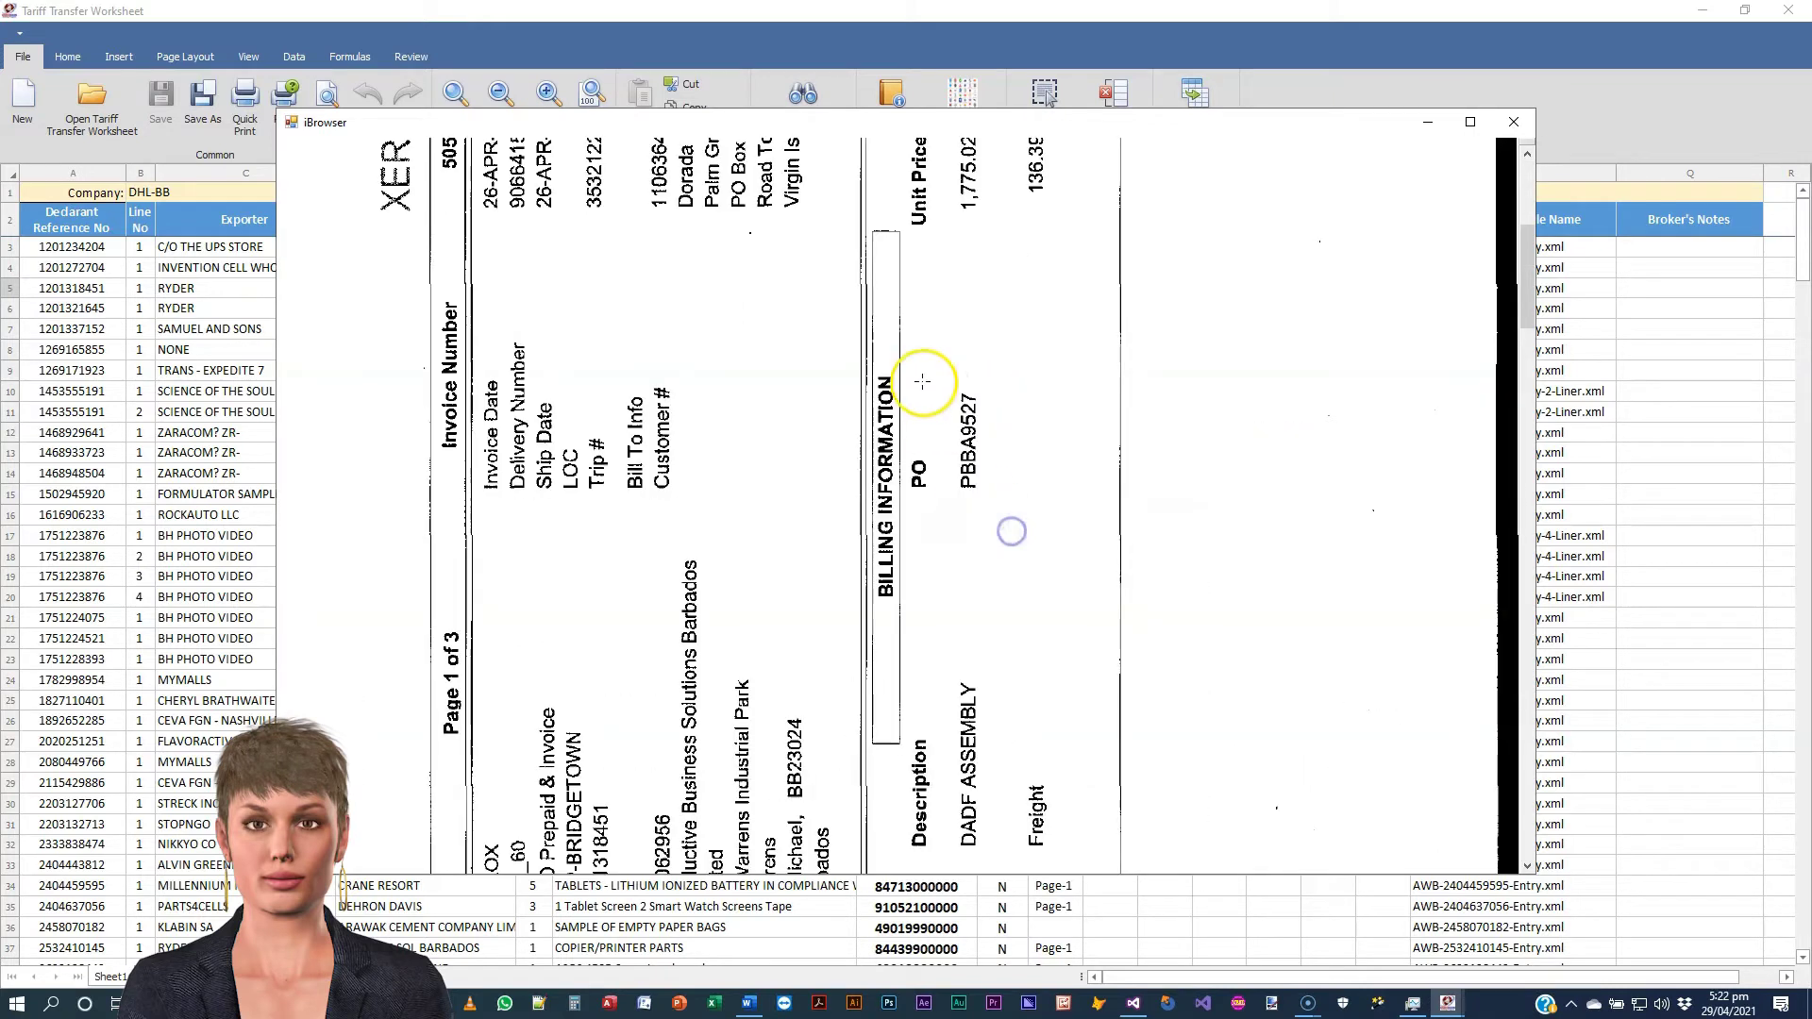
right_click(922, 372)
left_click(972, 524)
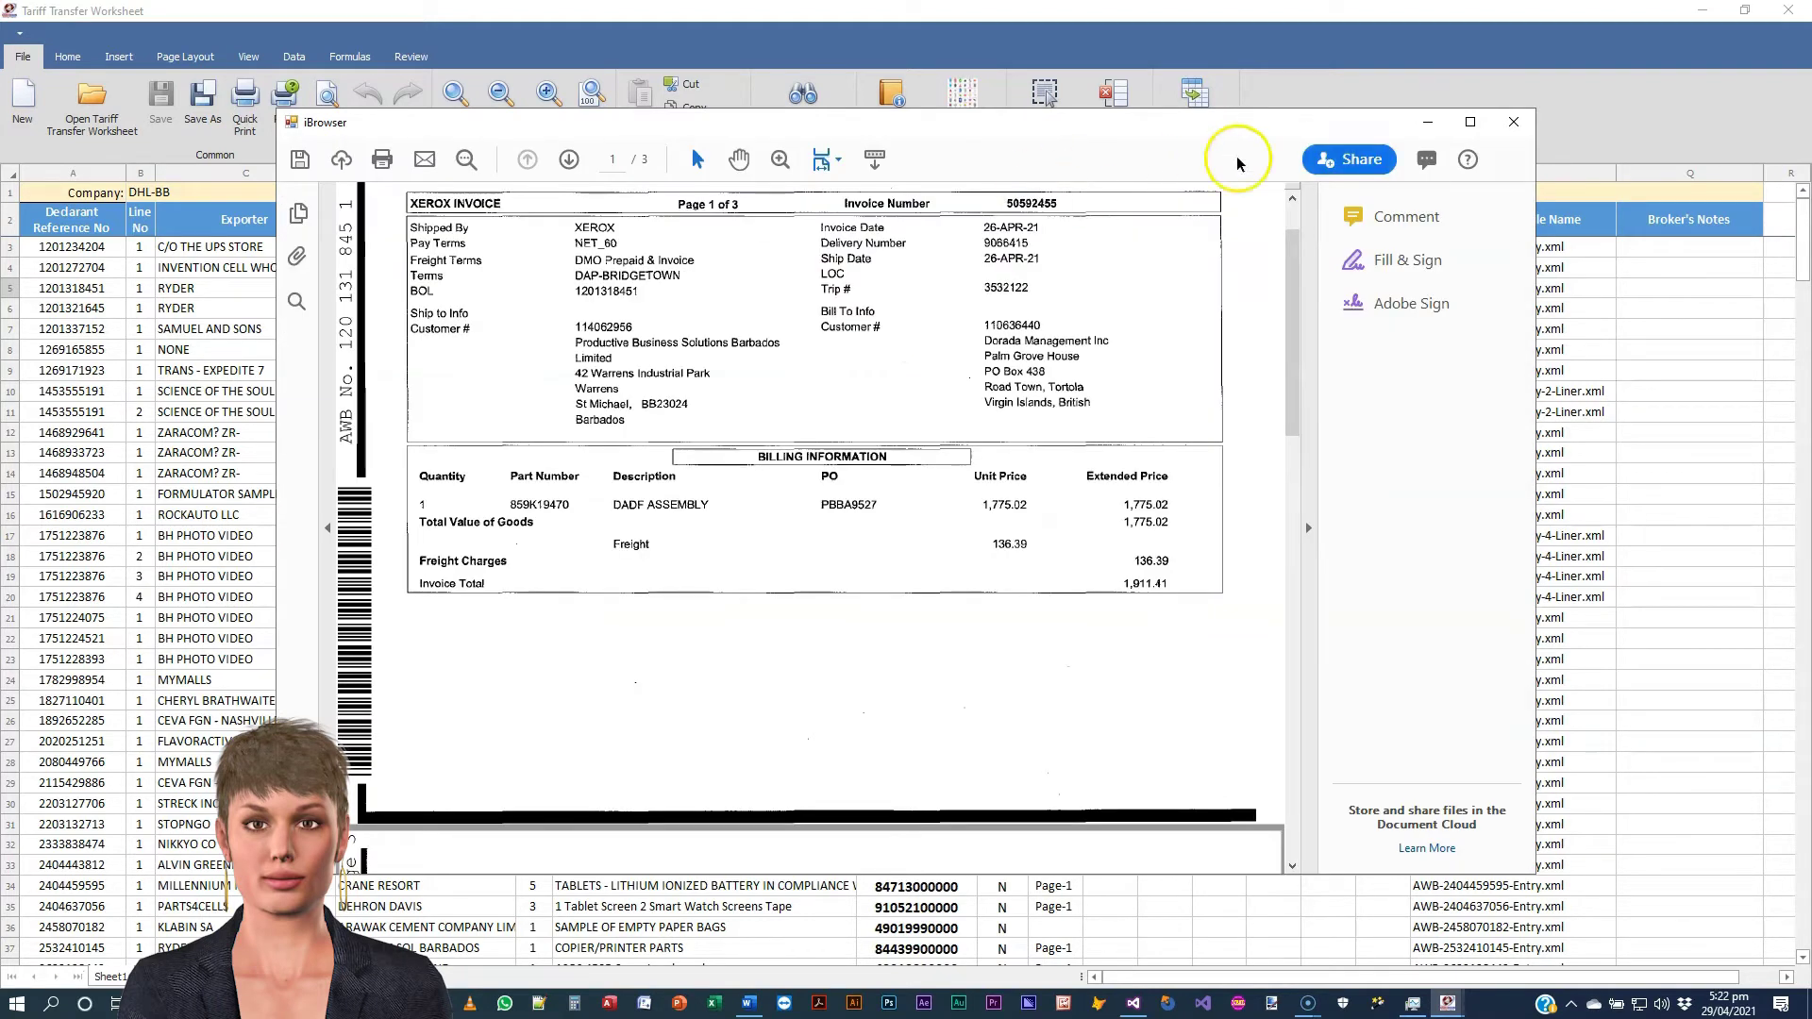
left_click(1514, 122)
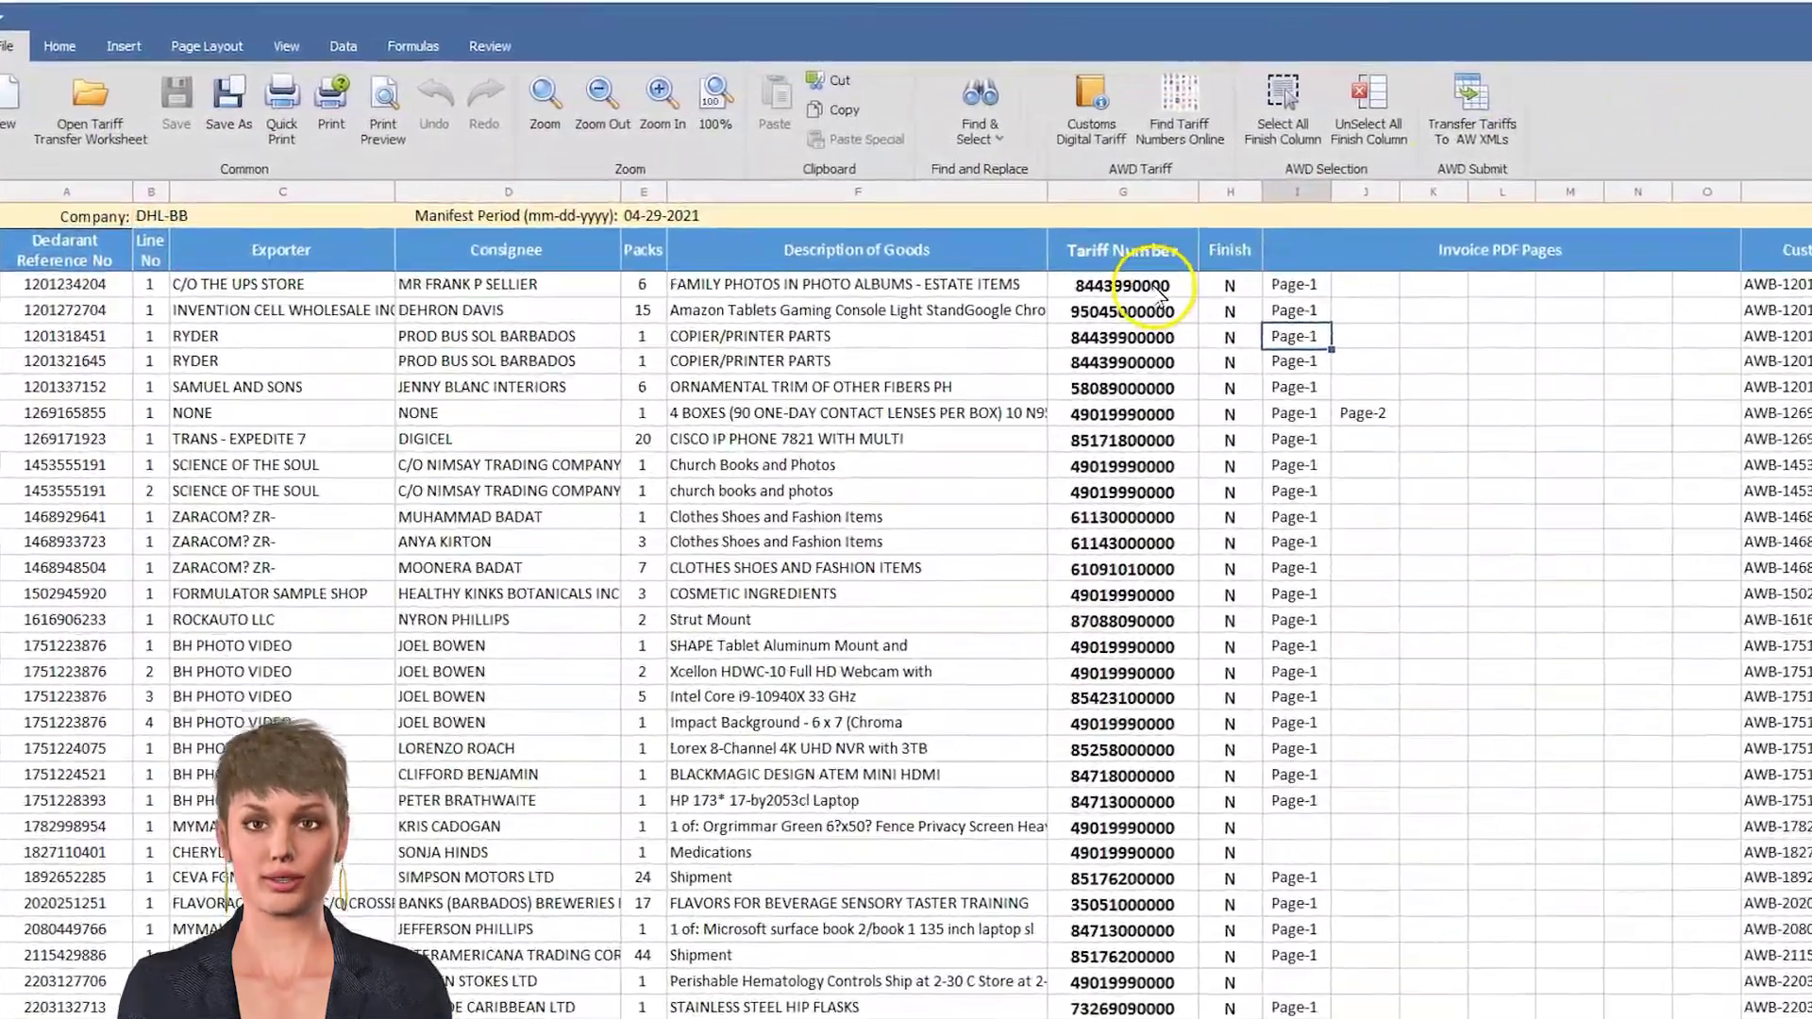
left_click(1125, 283)
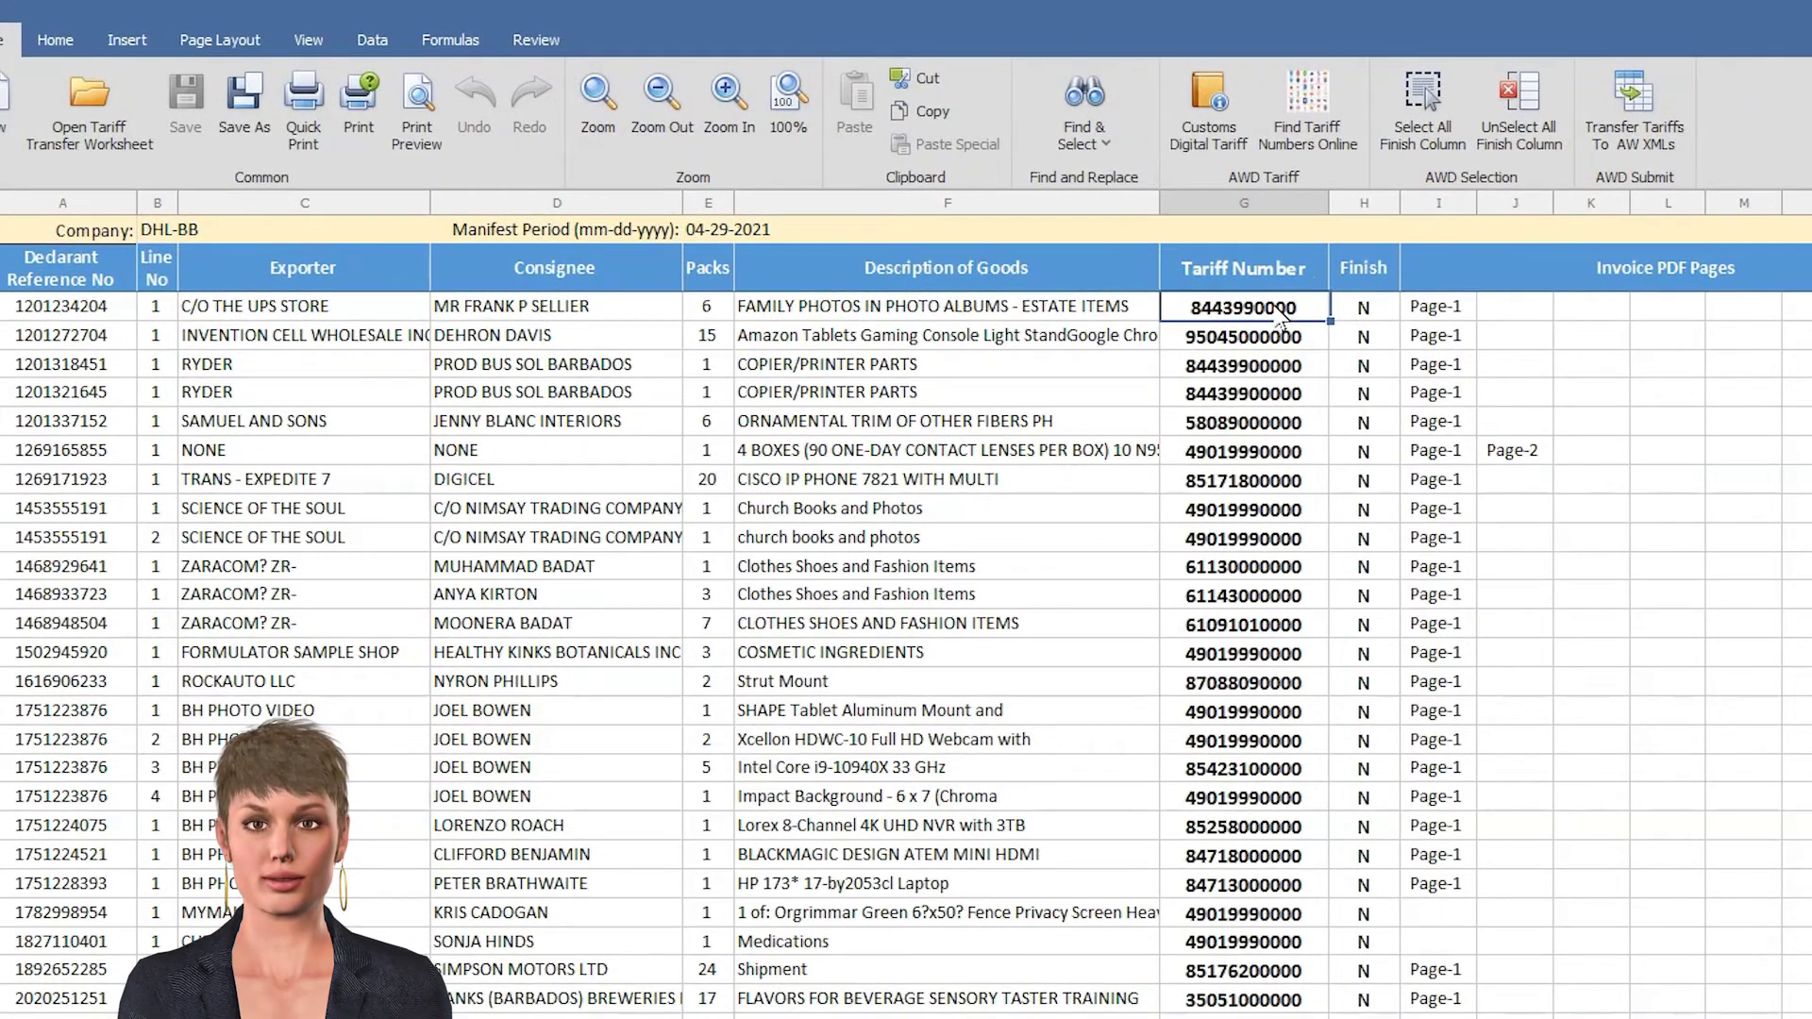
type("8")
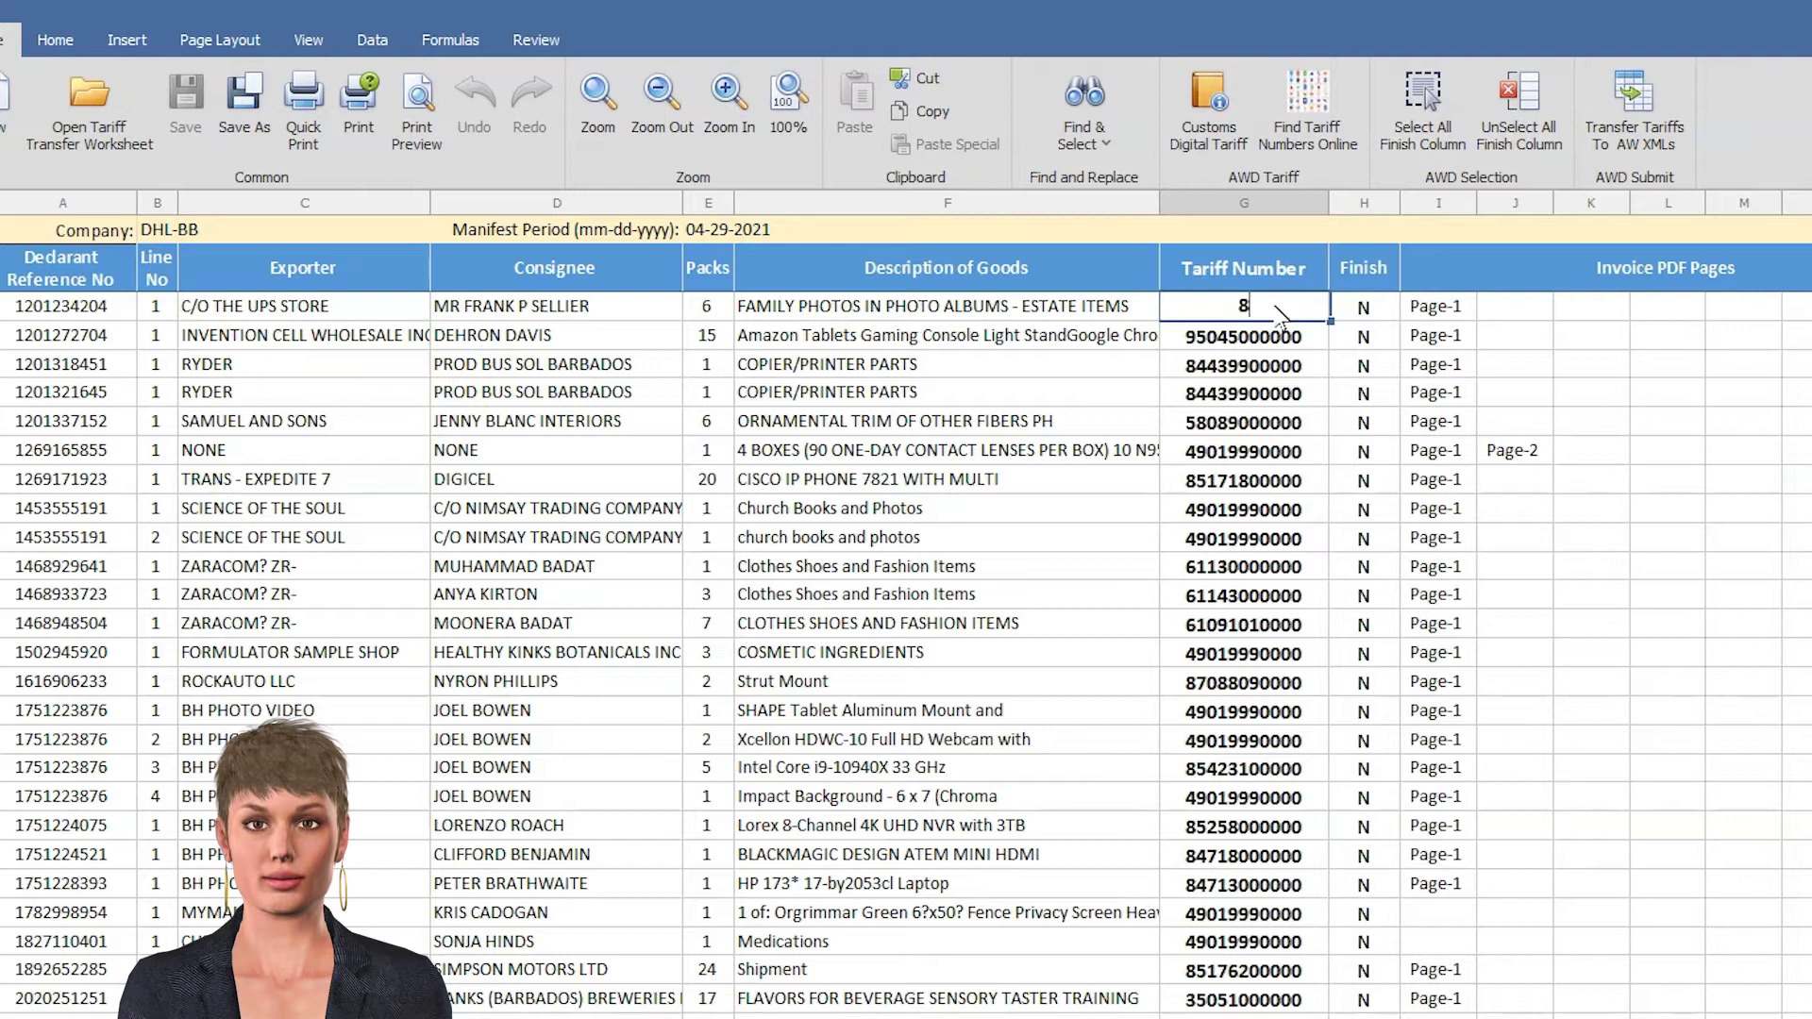
type("44399")
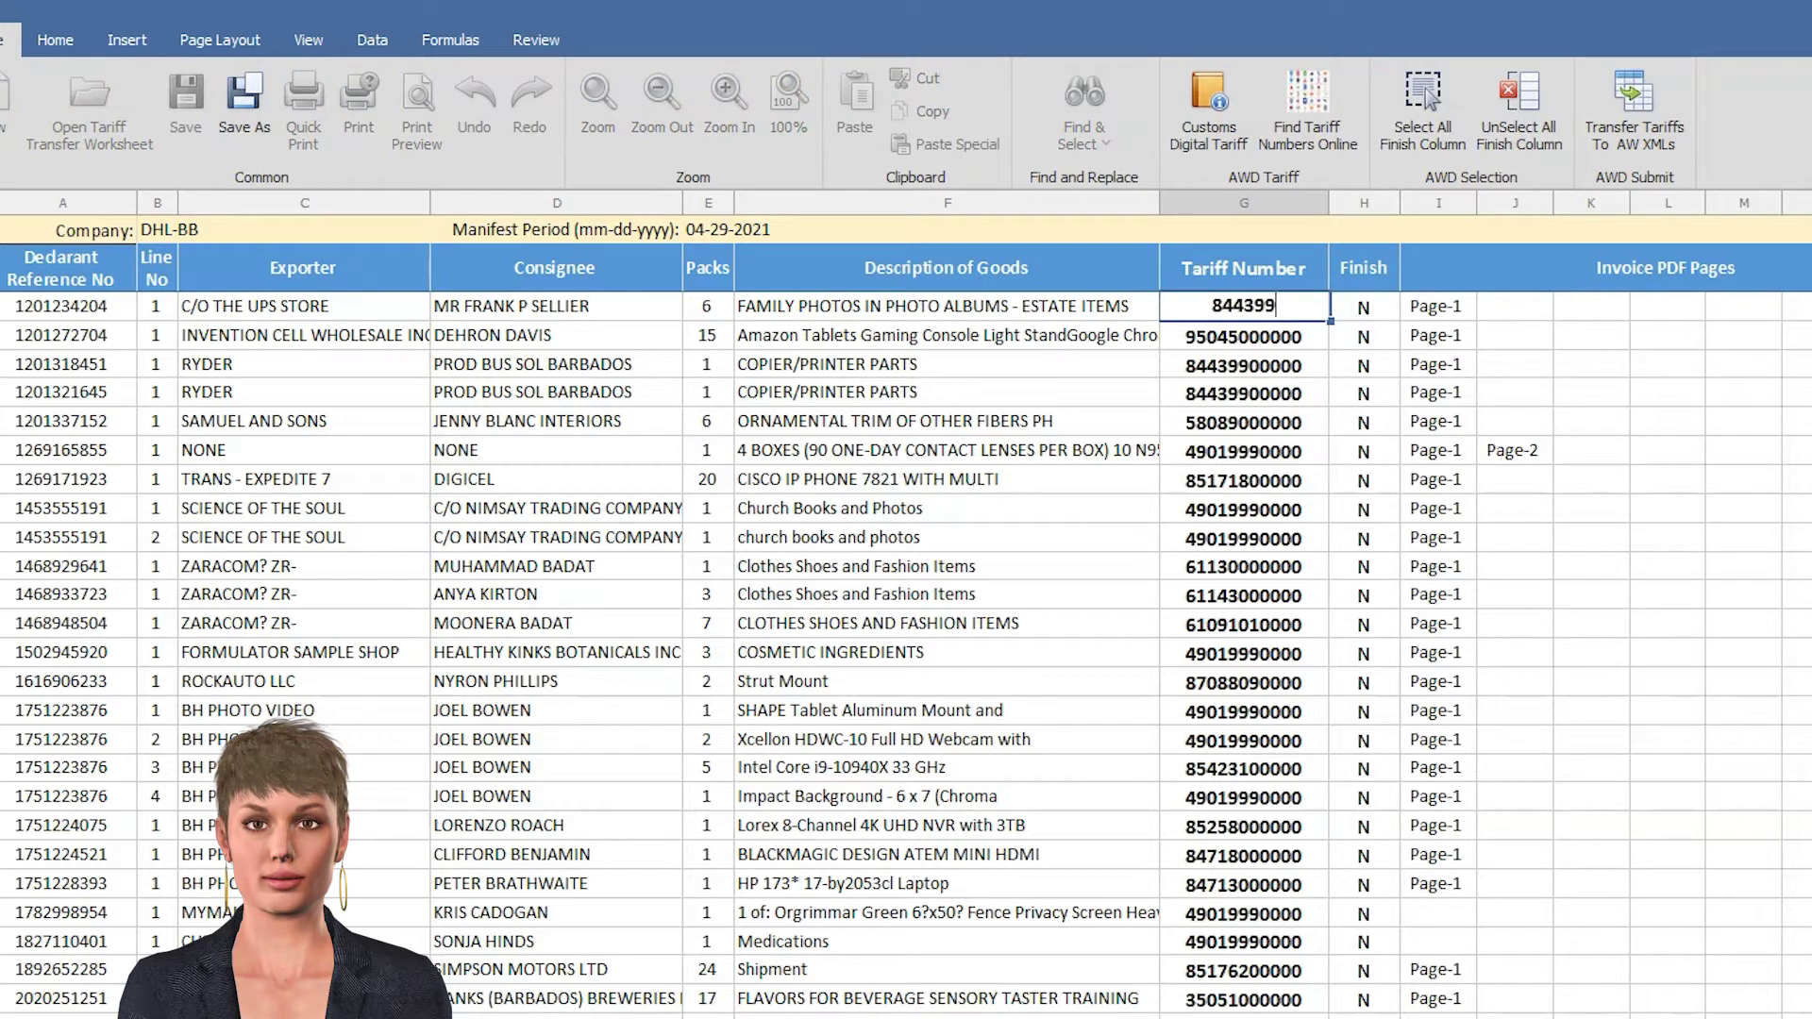
type("0000000")
left_click(1370, 308)
type("Y")
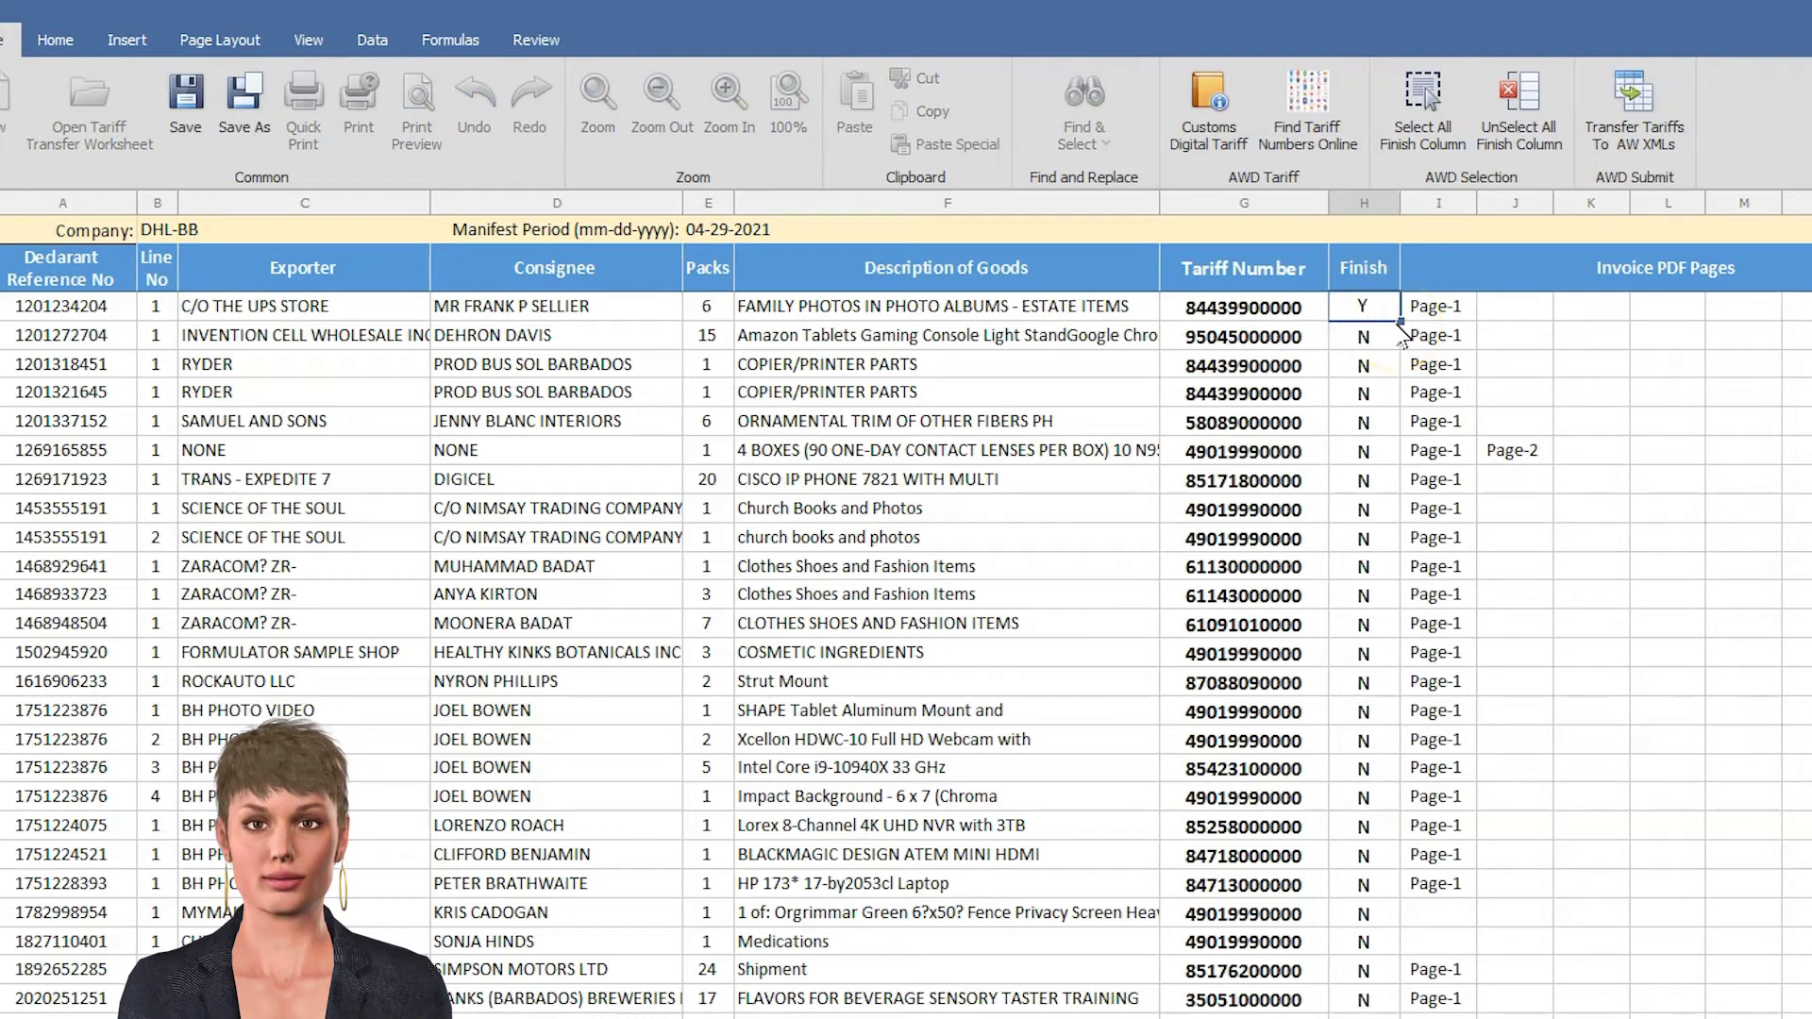
key("Return")
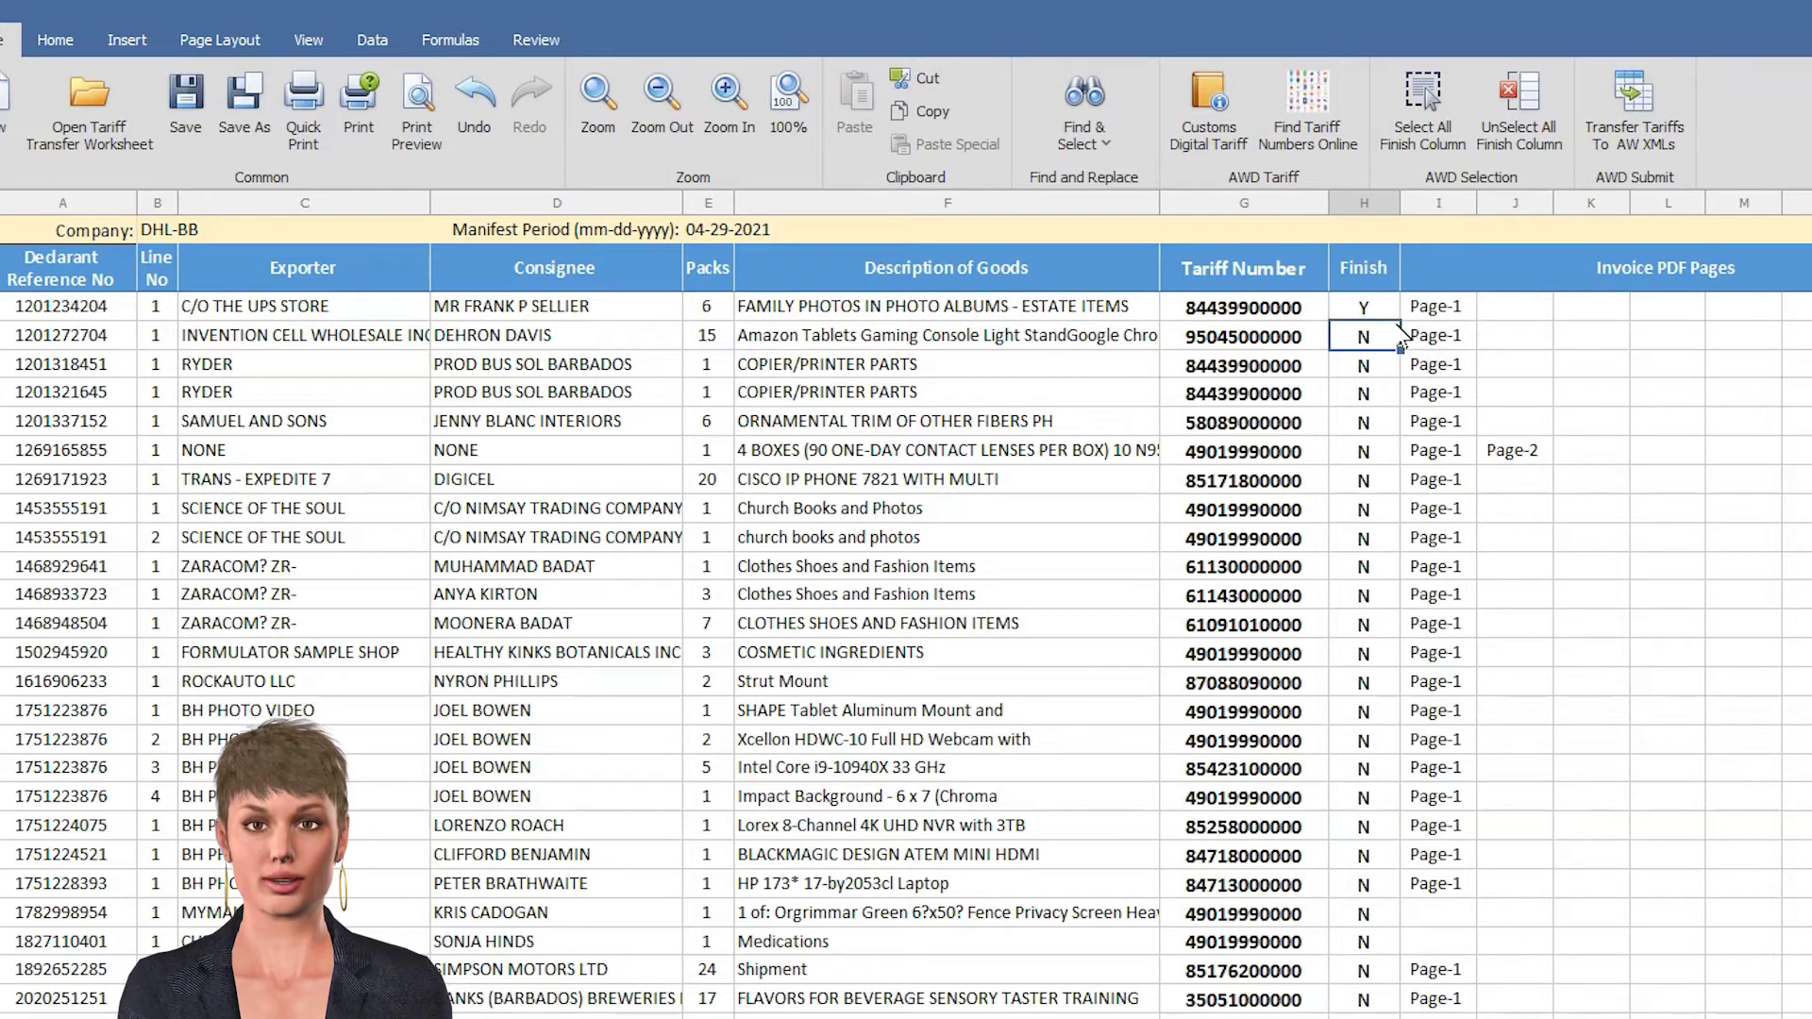
left_click(1423, 112)
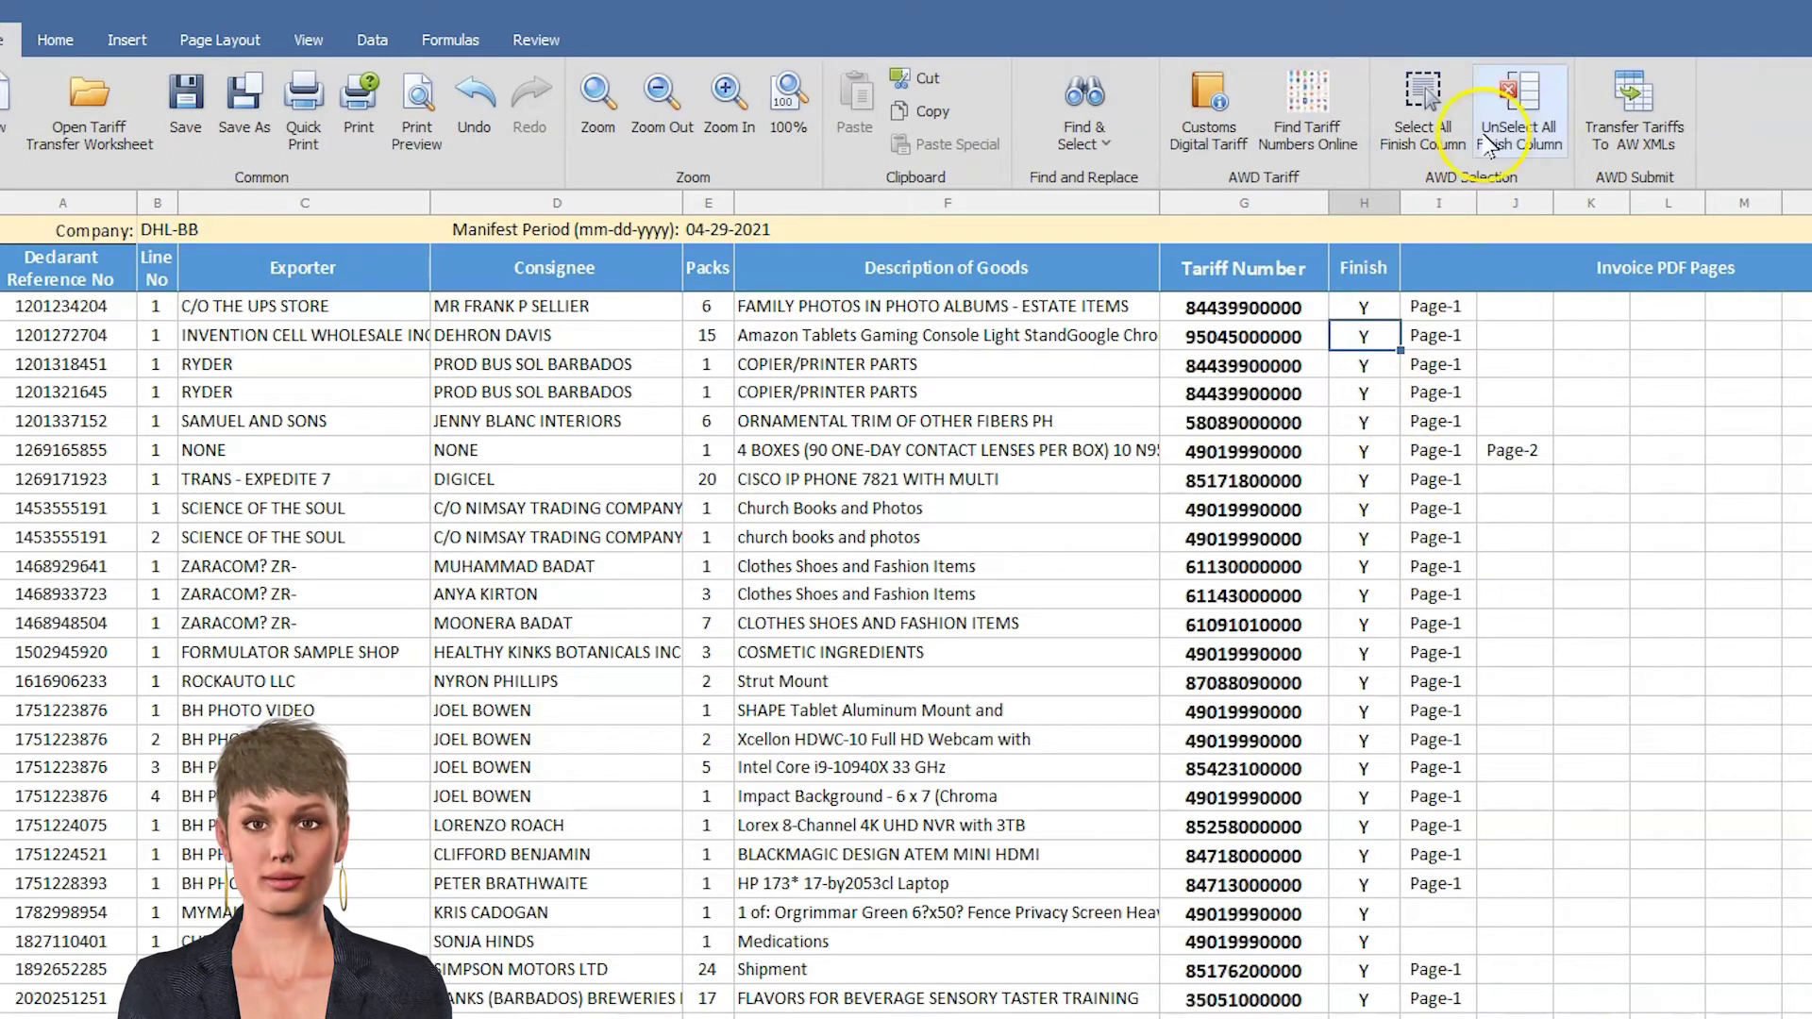
left_click(1526, 95)
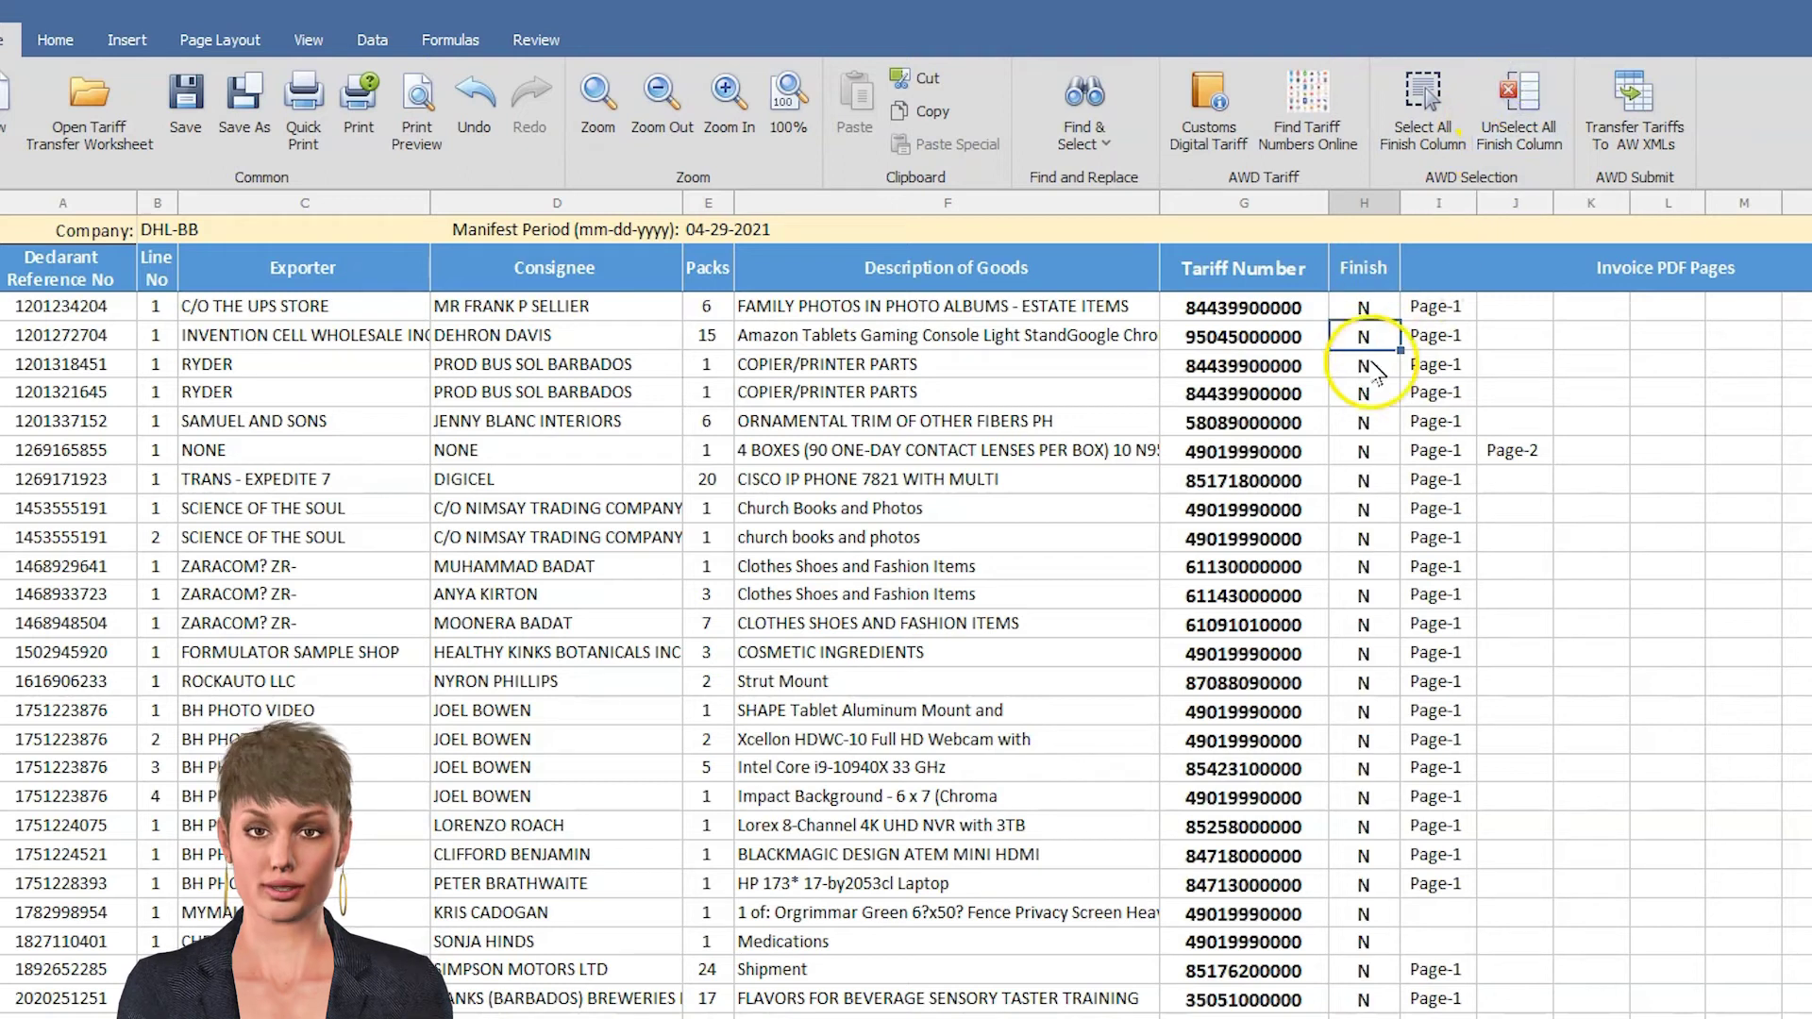
left_click(1368, 307)
double_click(1368, 309)
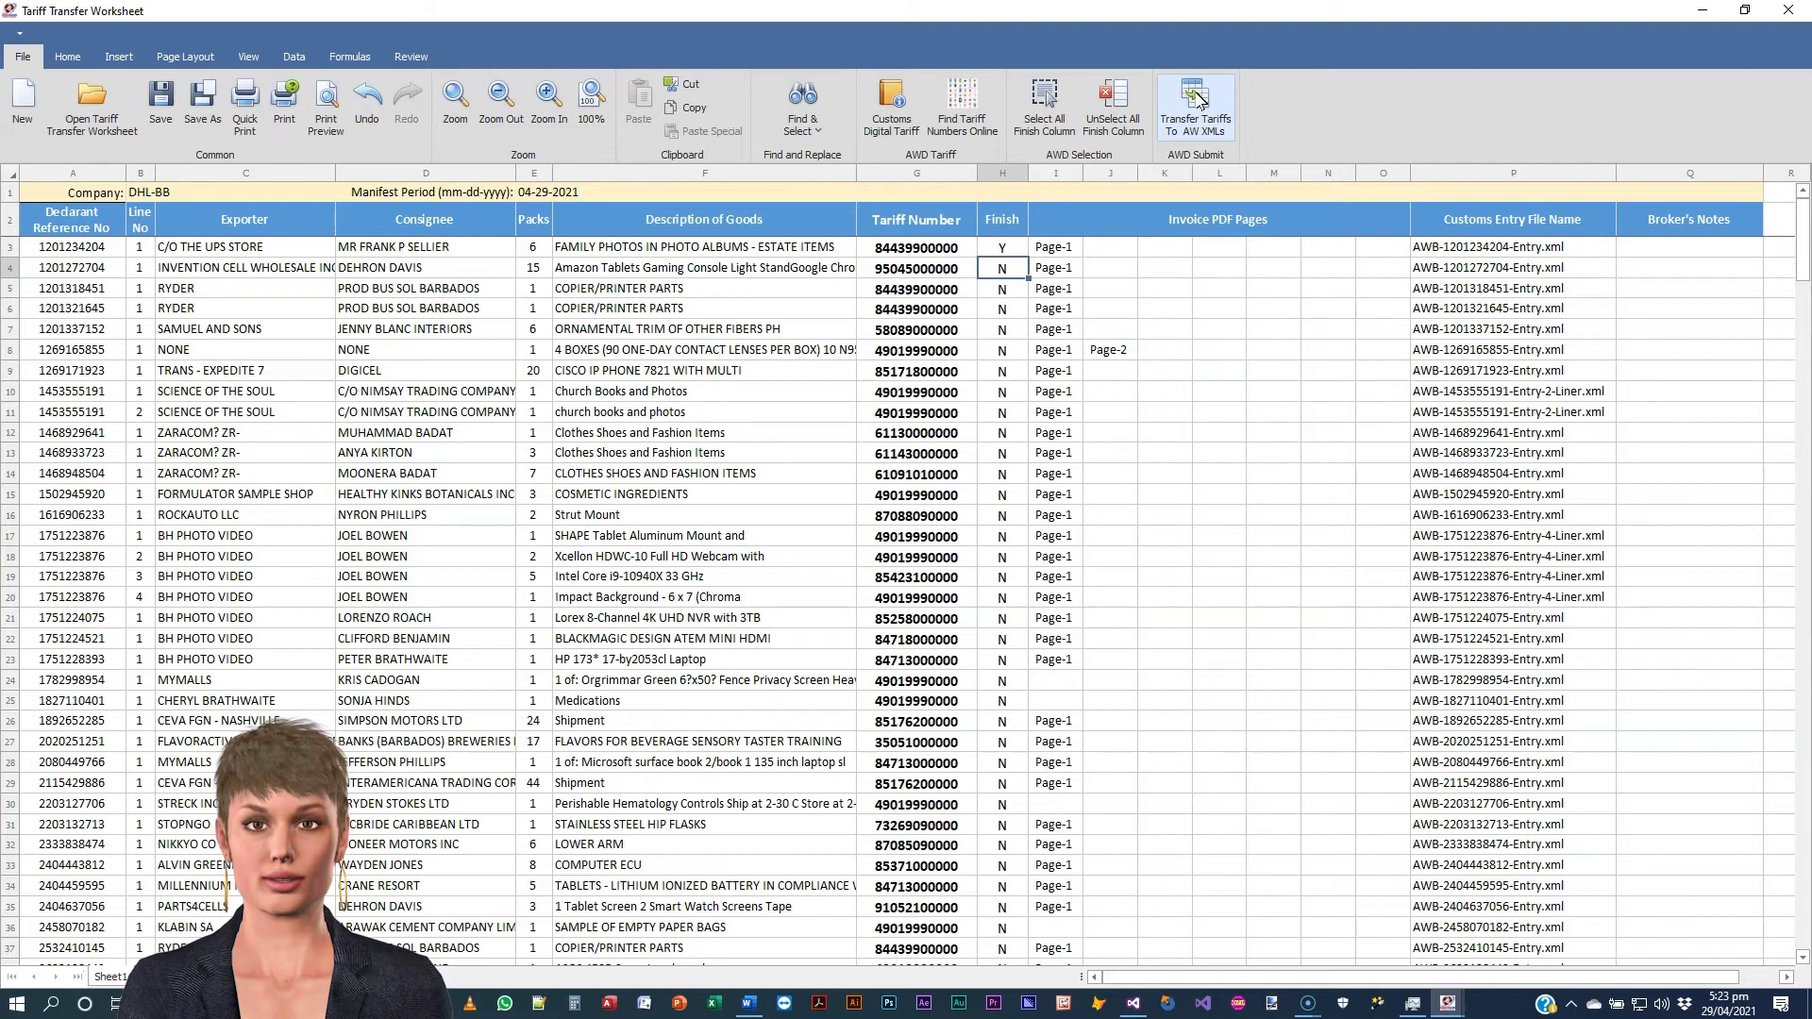
Transfer the Finish-Y tariff entries into the Asycuda World XMLs, getting a Success alert
left_click(1196, 99)
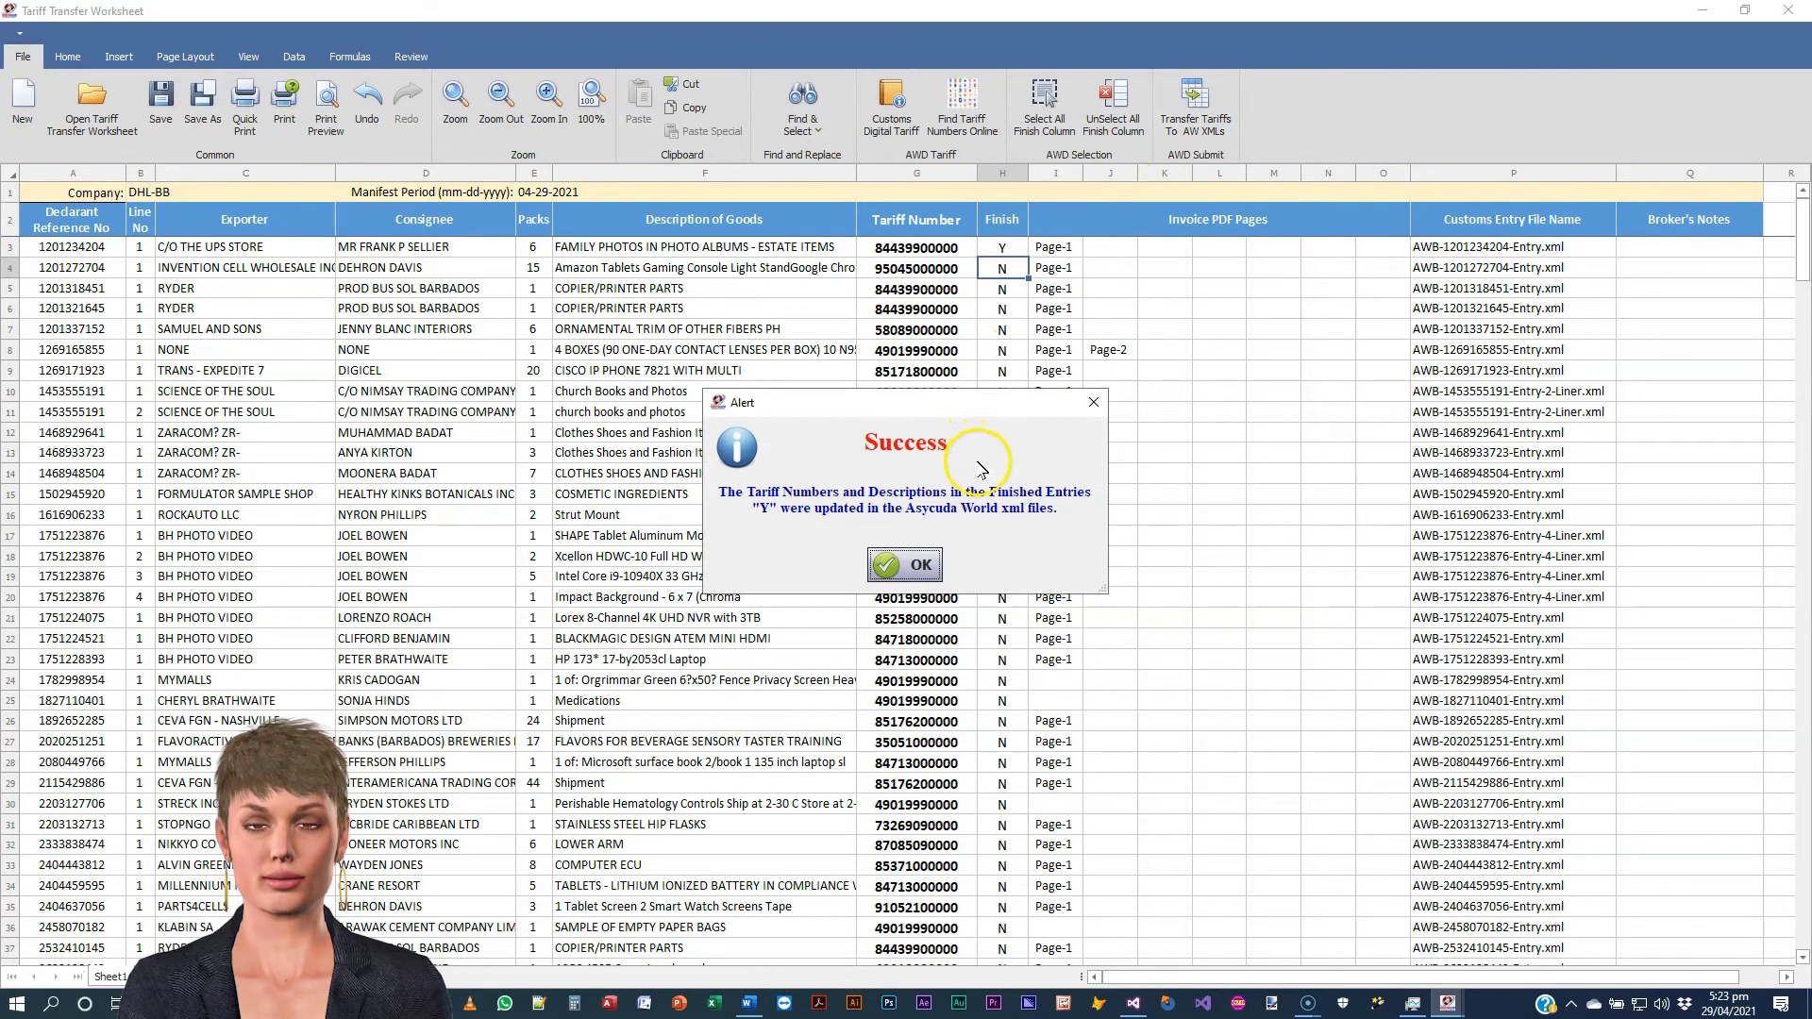